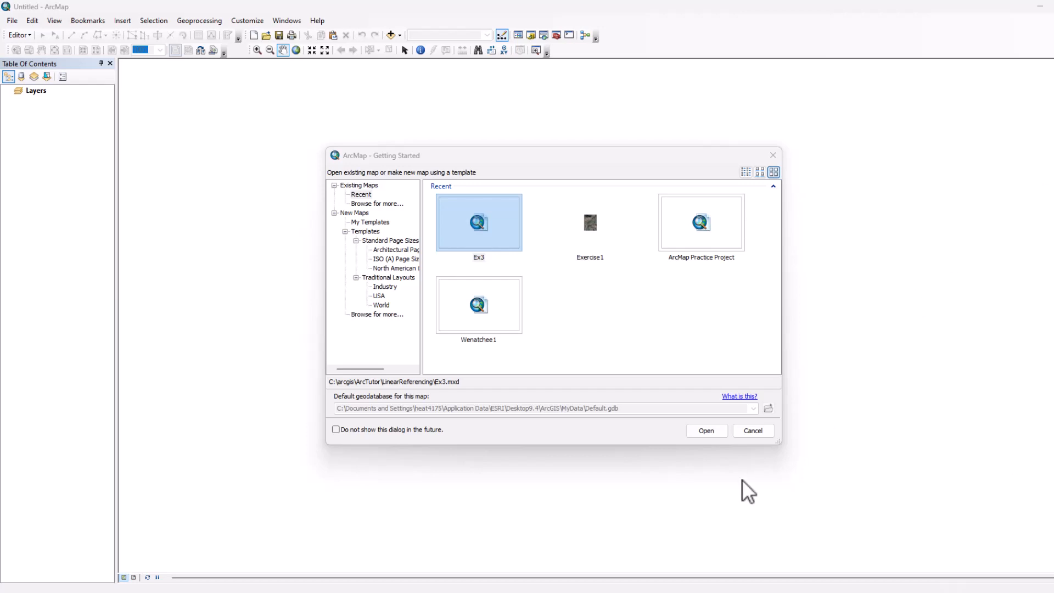
Browse the C:\arcgis\ArcTutor folder in File Explorer to review the available tutorial data folders, and return to ArcMap.
click(565, 591)
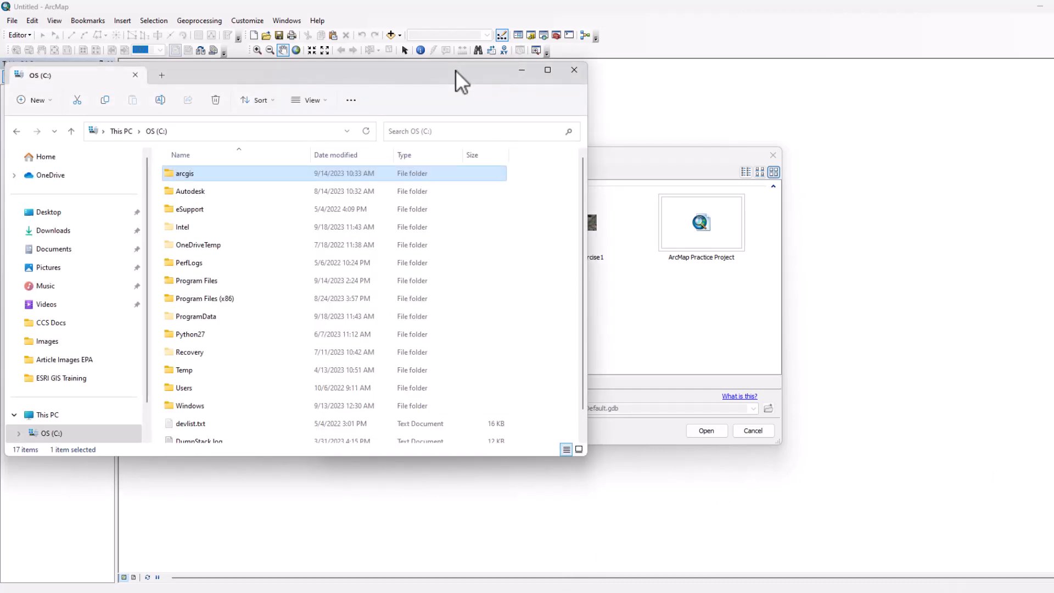
double_click(229, 174)
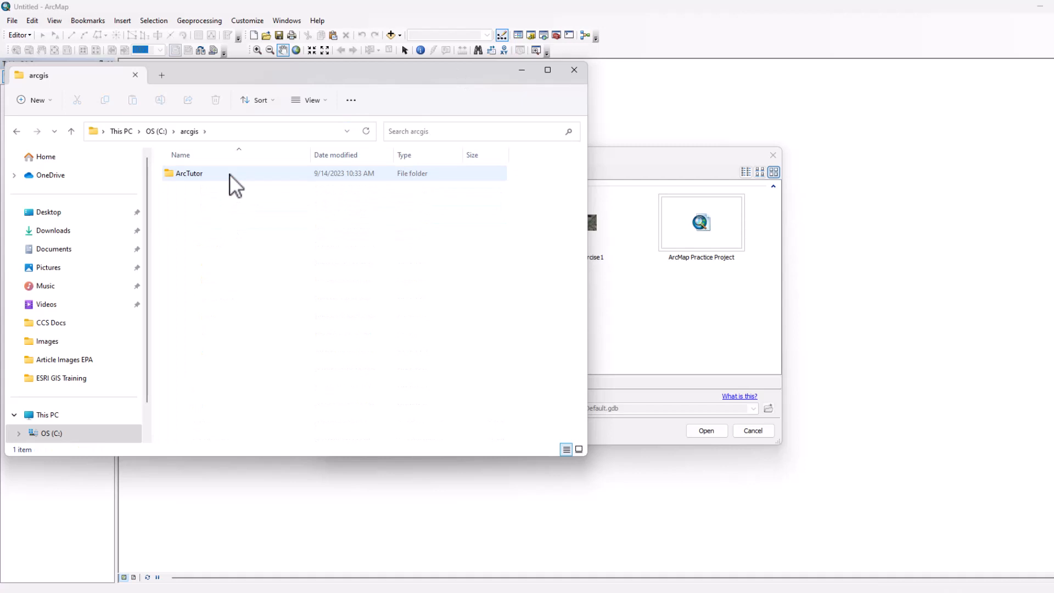
click(149, 133)
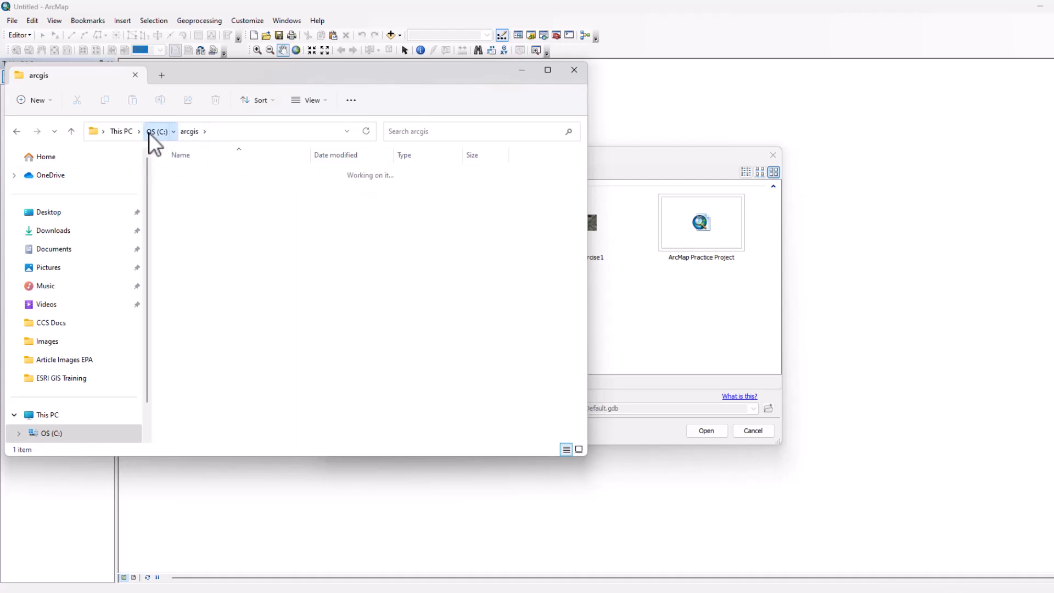
double_click(195, 176)
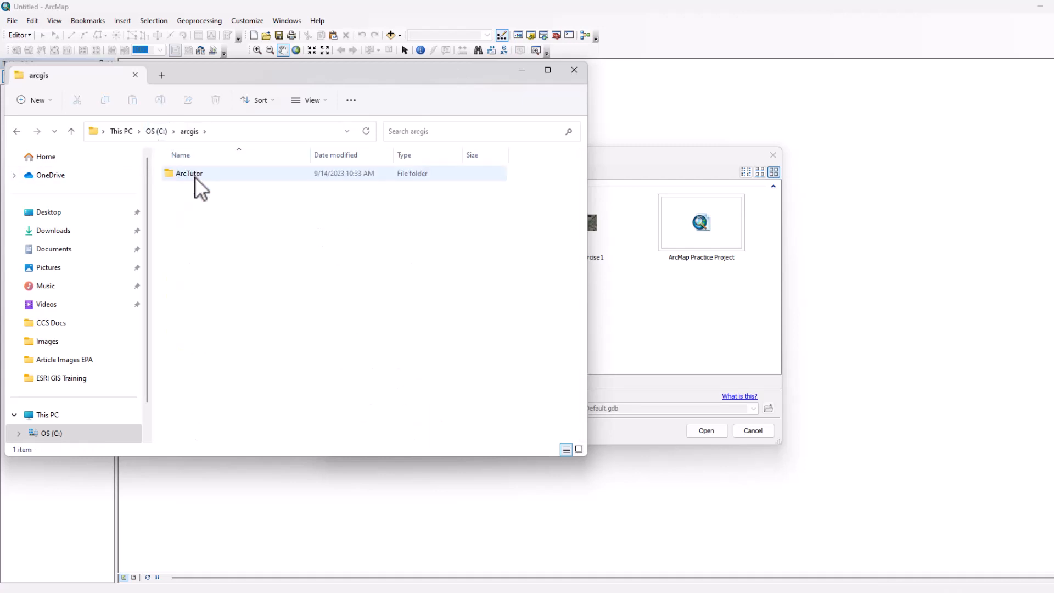
double_click(195, 177)
scroll(257, 196, down, 3)
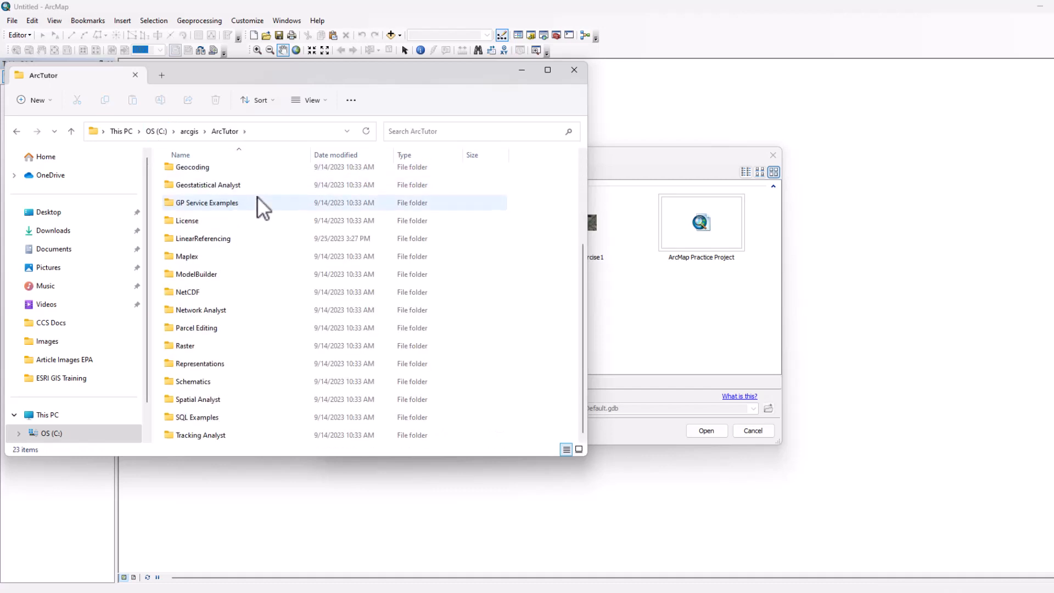
scroll(223, 400, up, 3)
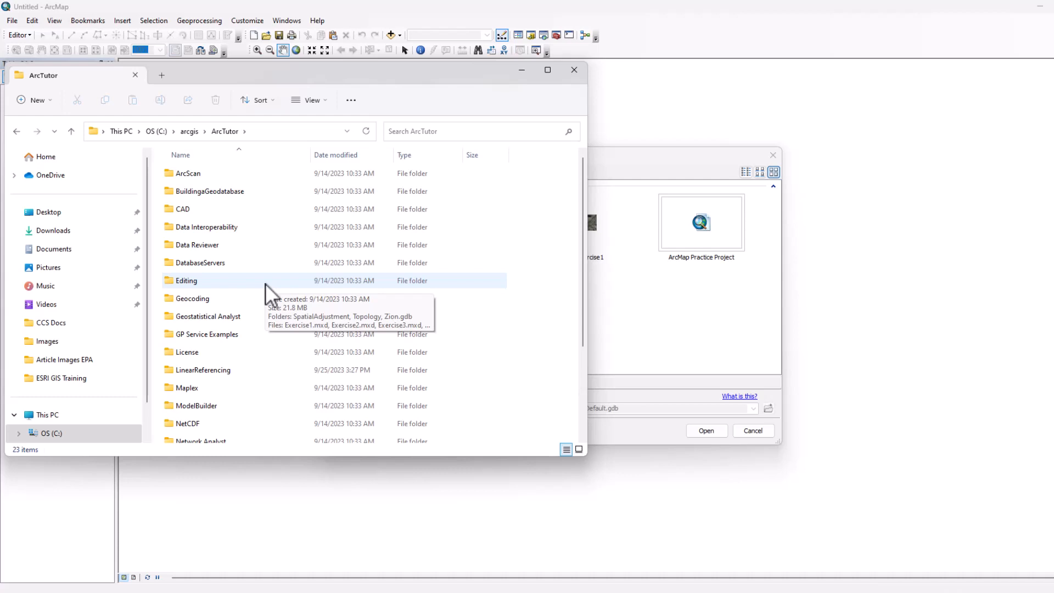
click(518, 70)
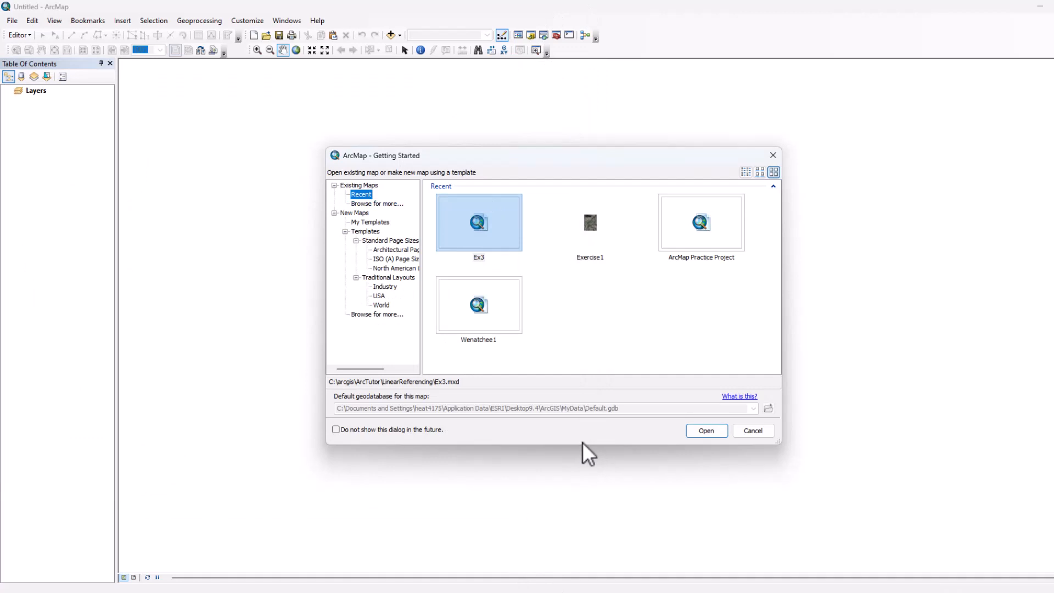
Open the recent Ex3 map and look over the county and city boundaries.
double_click(480, 223)
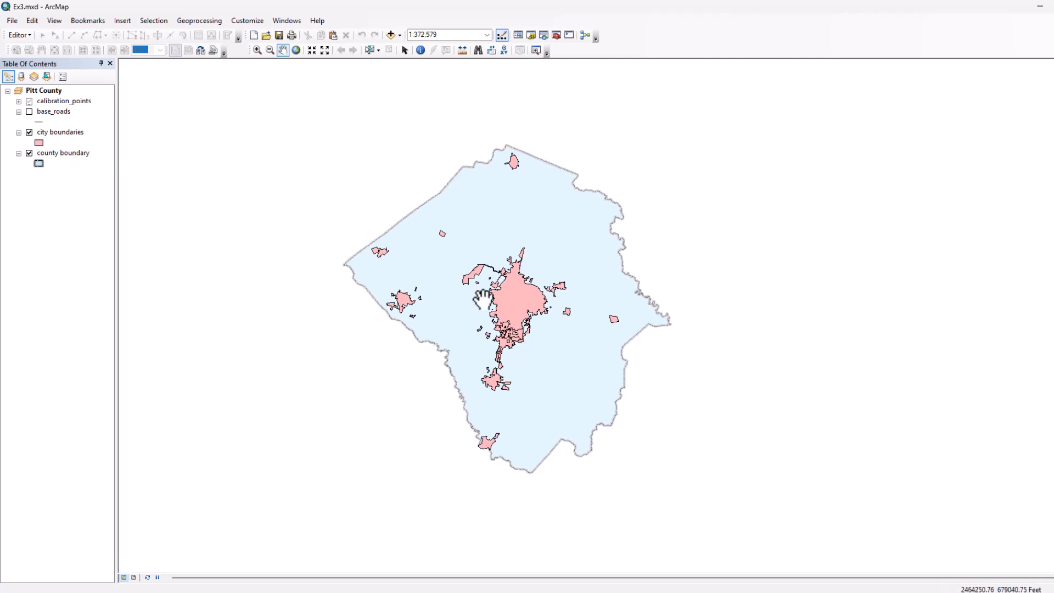
scroll(401, 280, up, 3)
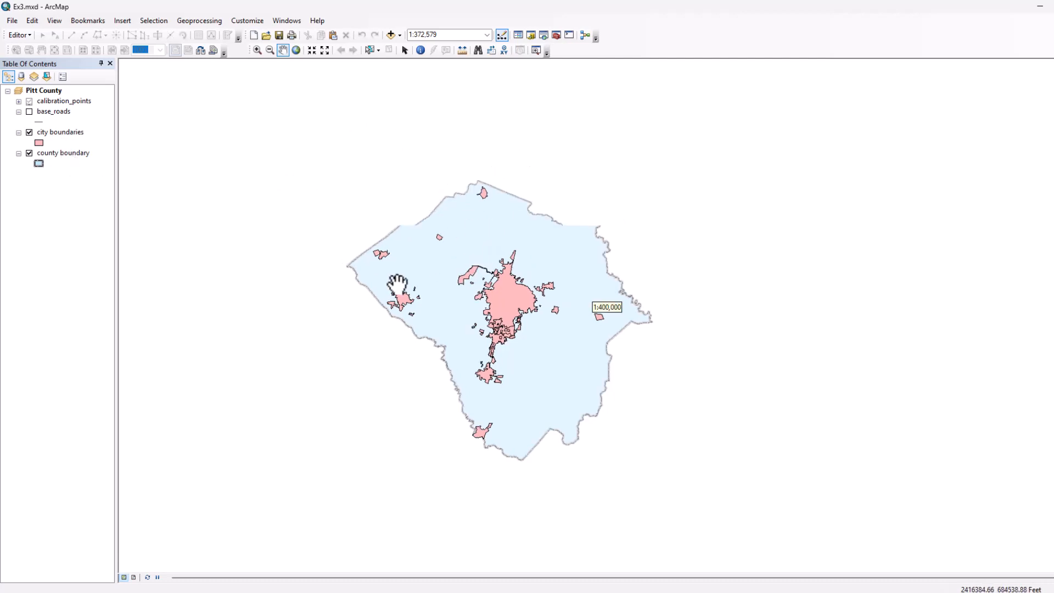
scroll(413, 261, up, 1)
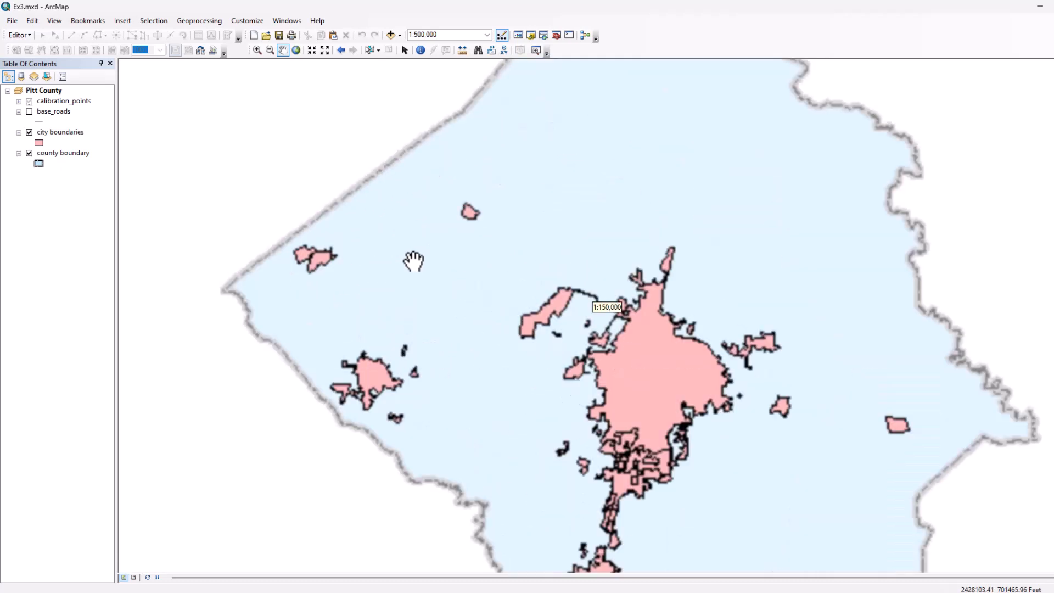
scroll(545, 261, down, 1)
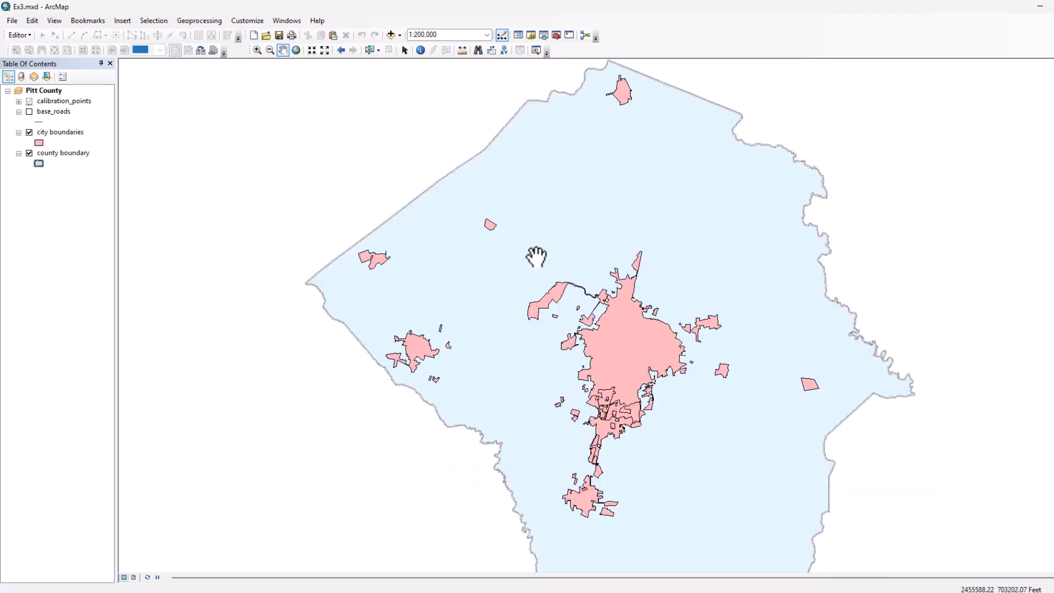
drag(532, 237, 459, 242)
scroll(427, 200, up, 1)
scroll(424, 200, down, 2)
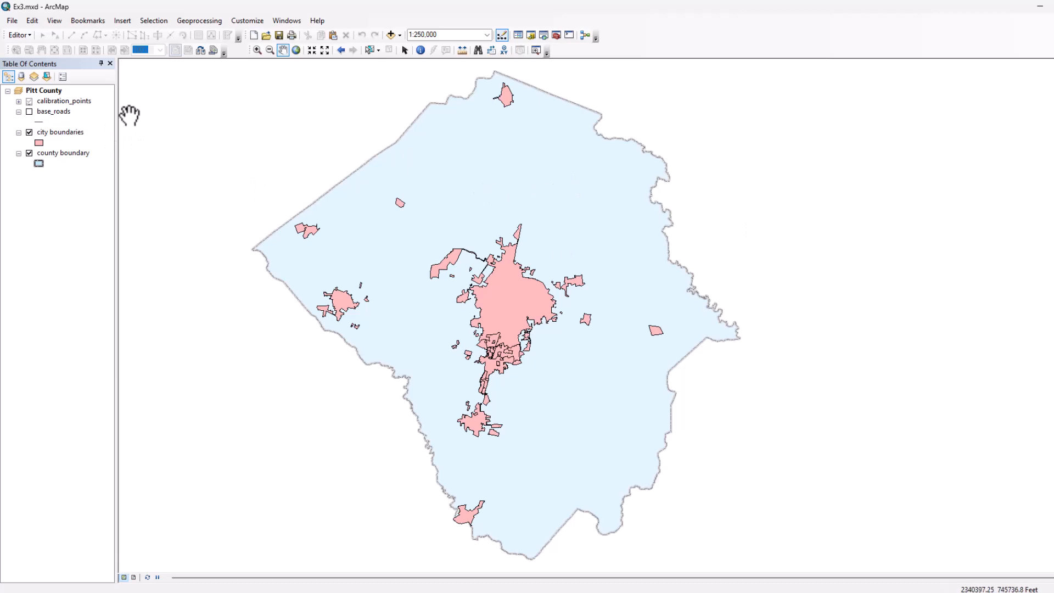
Turn on the base_roads layer and examine the road network at both detailed and county-wide scales.
click(29, 112)
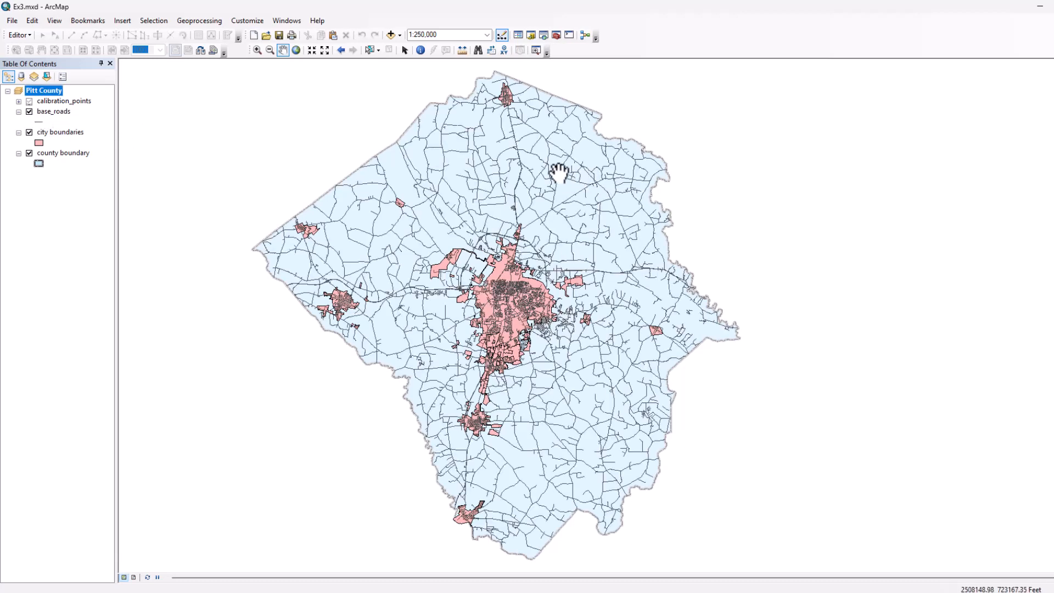
scroll(471, 167, down, 3)
scroll(471, 168, down, 5)
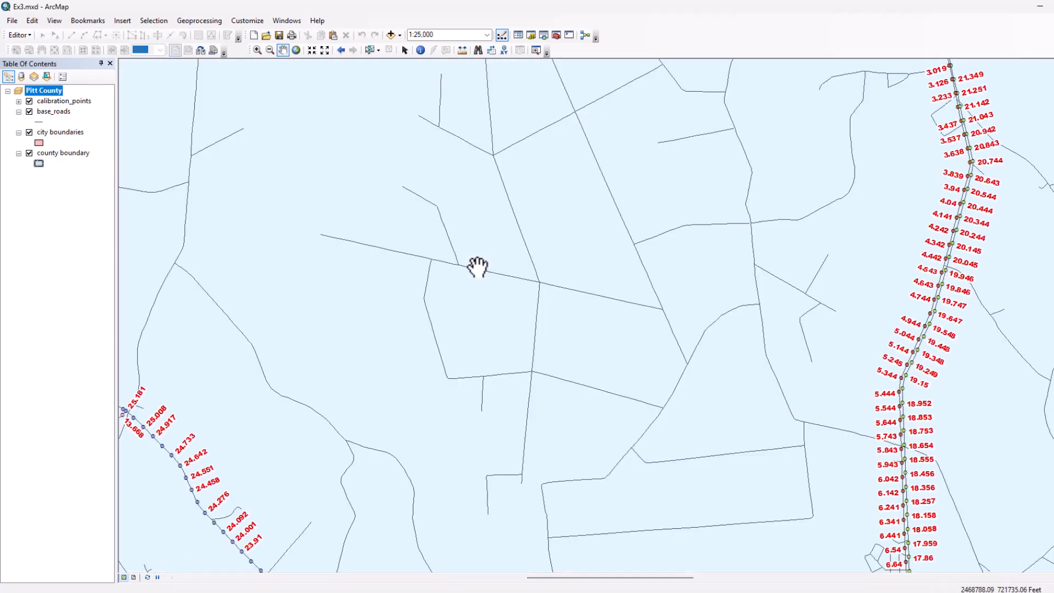
scroll(478, 267, down, 2)
scroll(455, 265, up, 4)
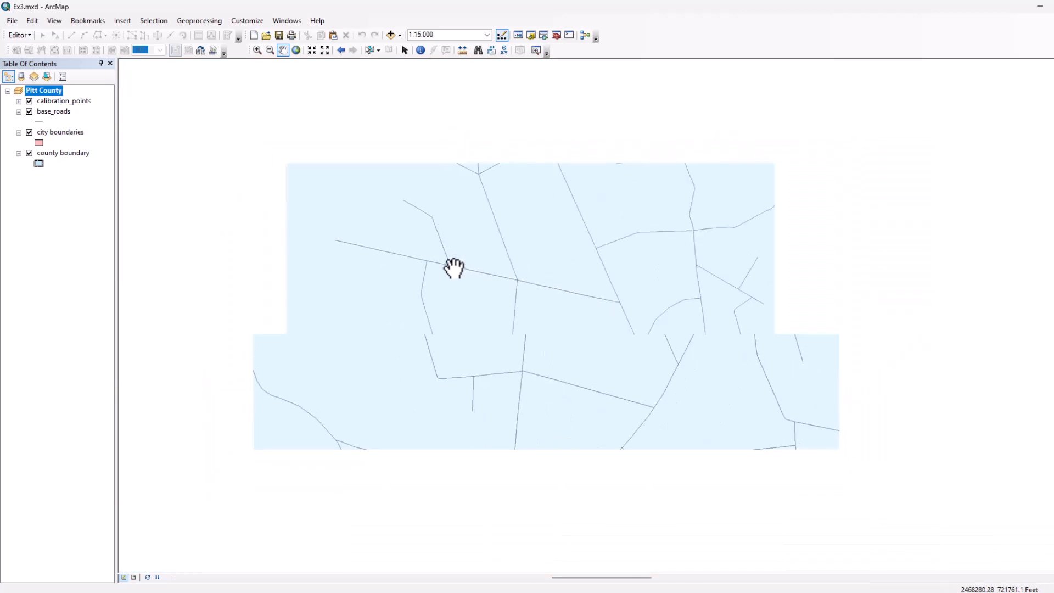
scroll(454, 269, up, 3)
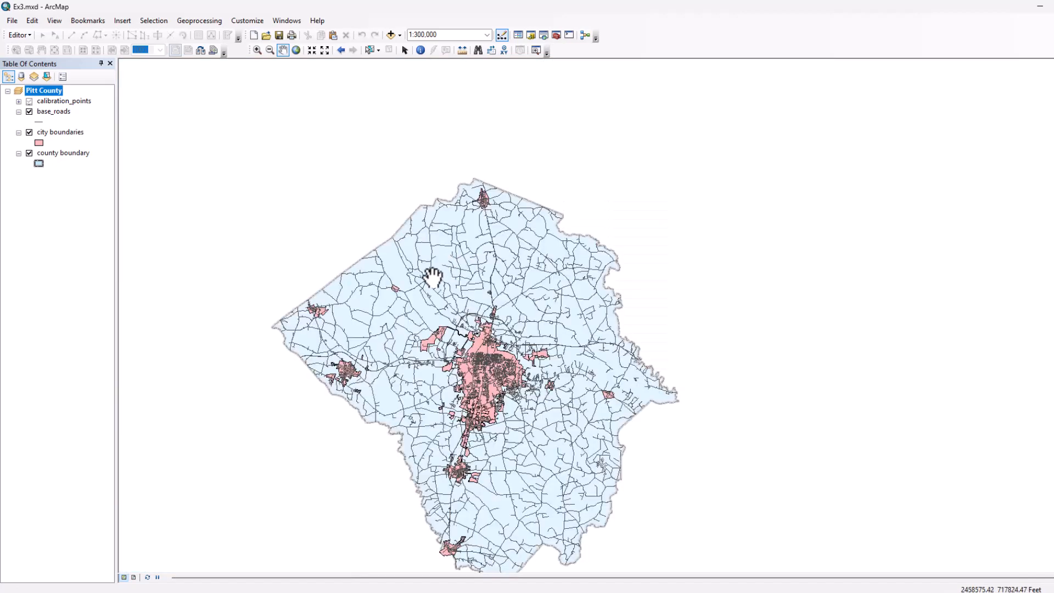
drag(366, 209, 413, 130)
scroll(500, 258, down, 1)
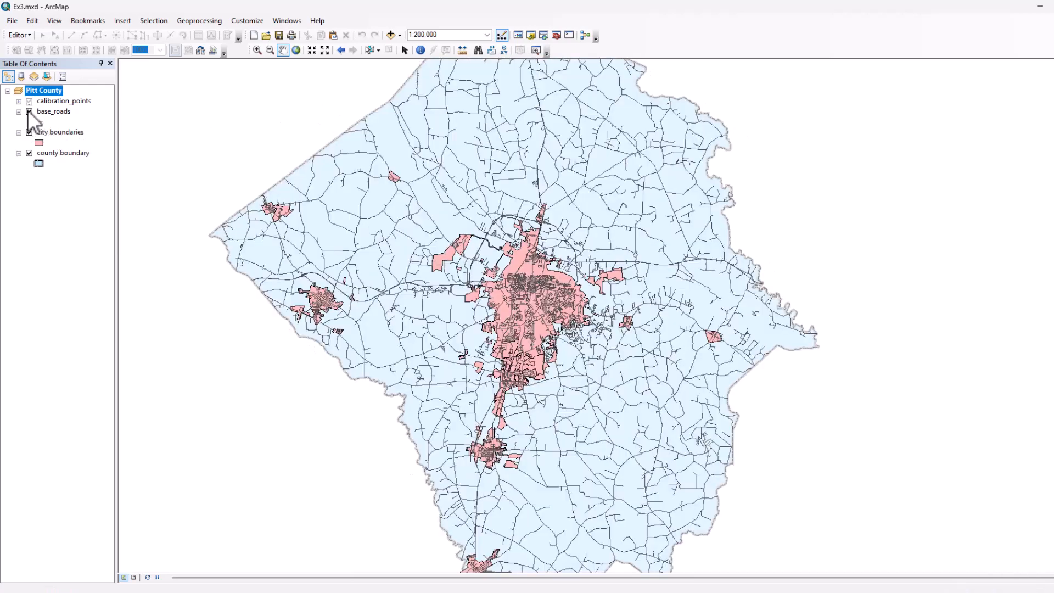
Switch the base_roads layer and the city boundaries layer off and back on, one after the other.
click(29, 111)
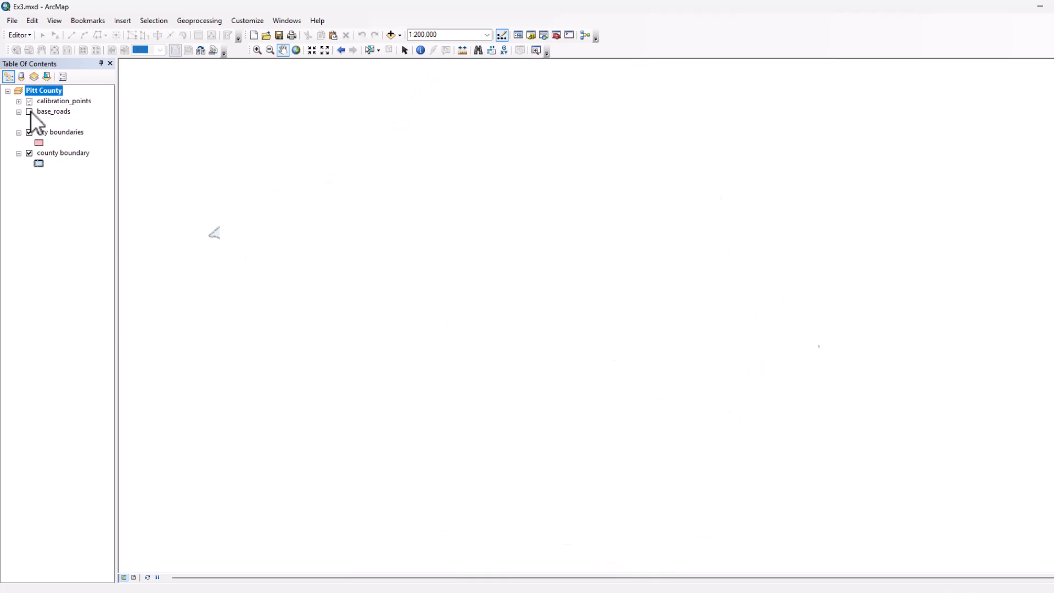
click(29, 111)
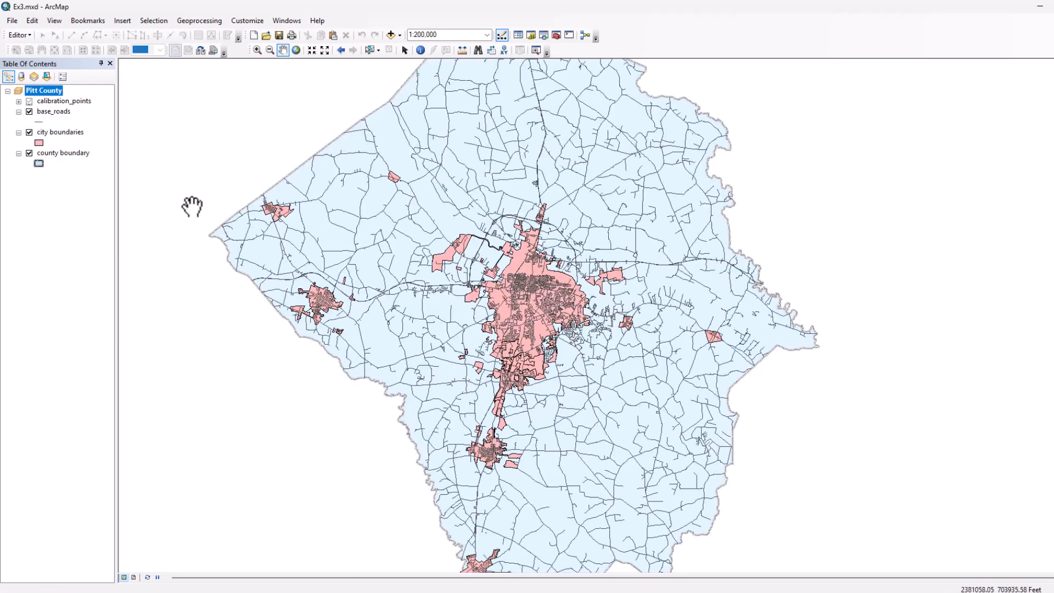
click(29, 132)
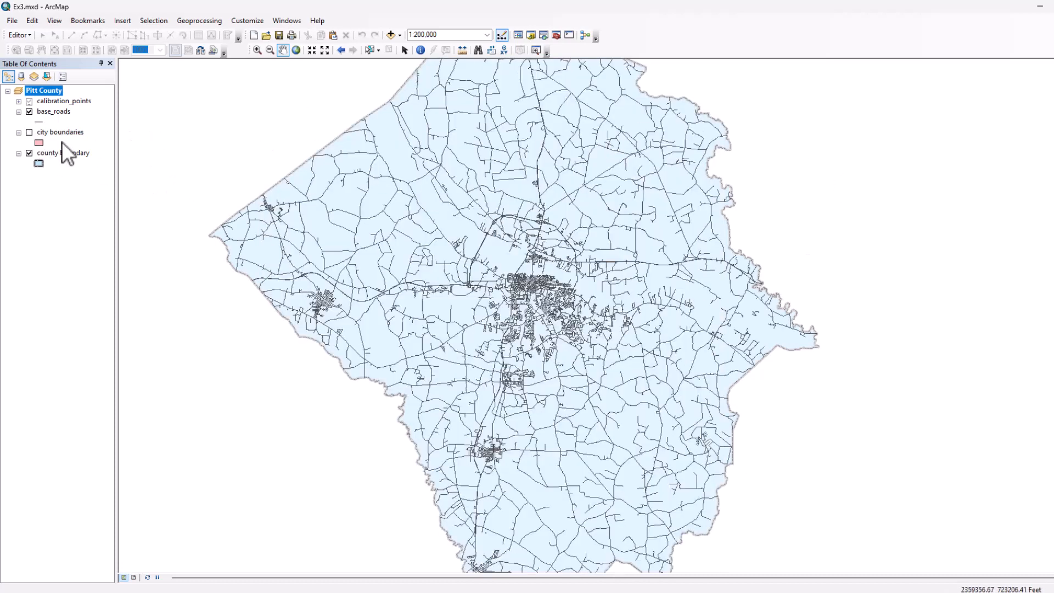
click(29, 132)
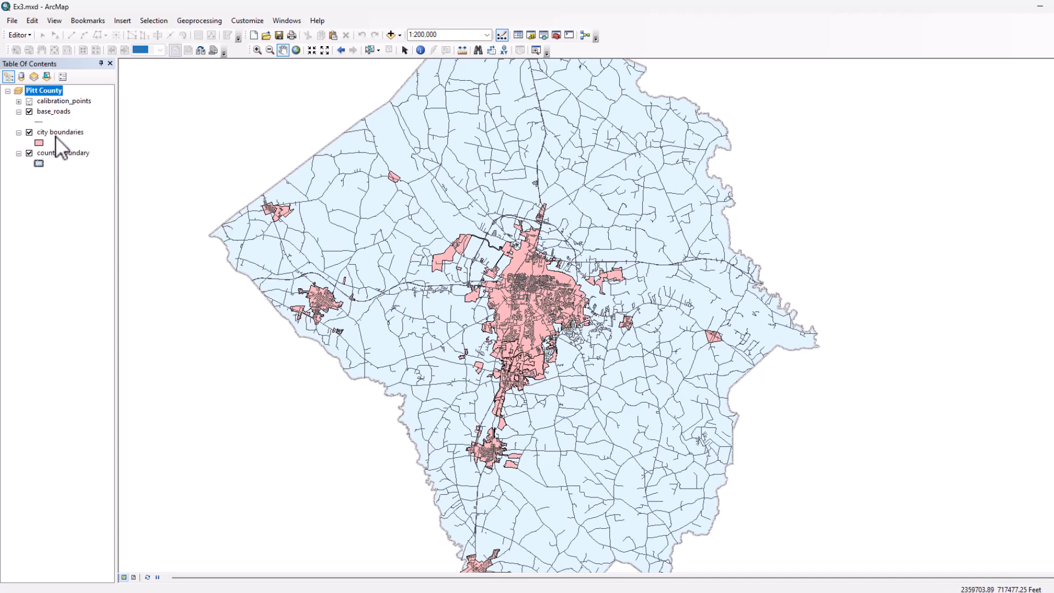
Move the city boundaries layer above base_roads and back below it, twice, to compare the drawing order.
drag(55, 133, 54, 107)
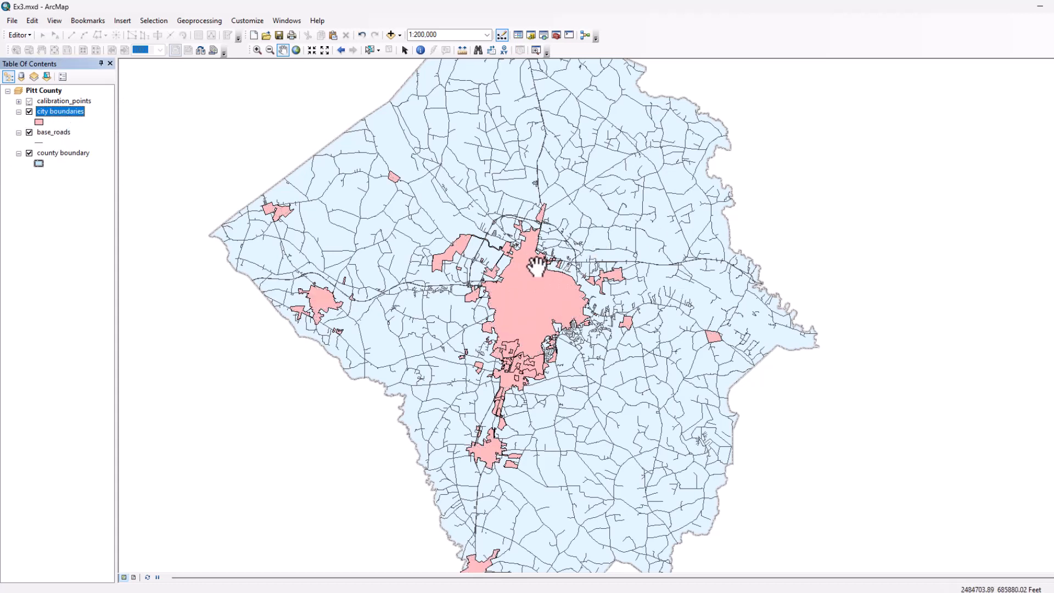
drag(57, 112, 67, 143)
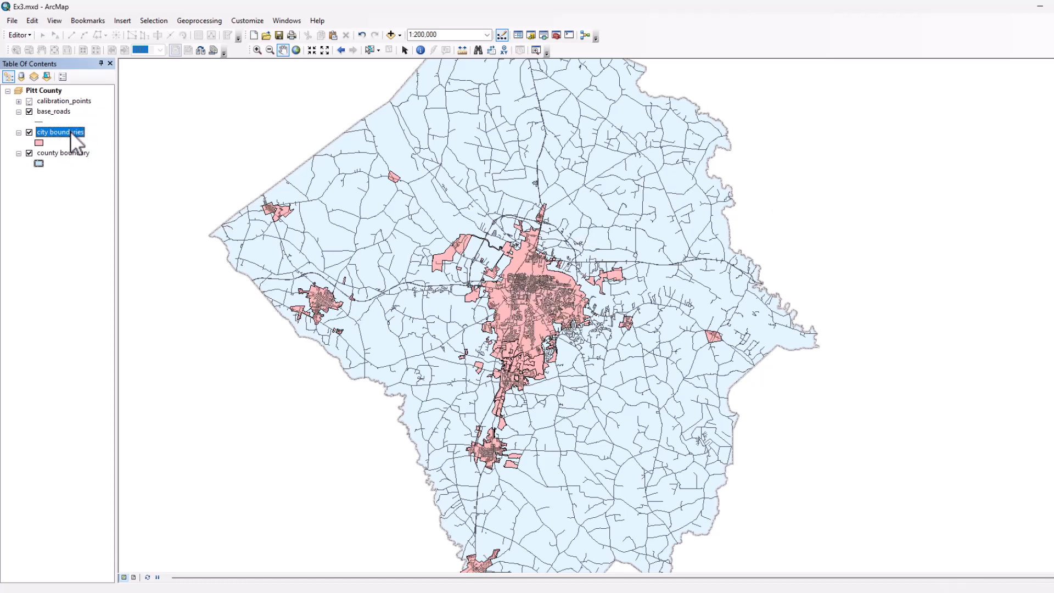
drag(69, 127, 68, 108)
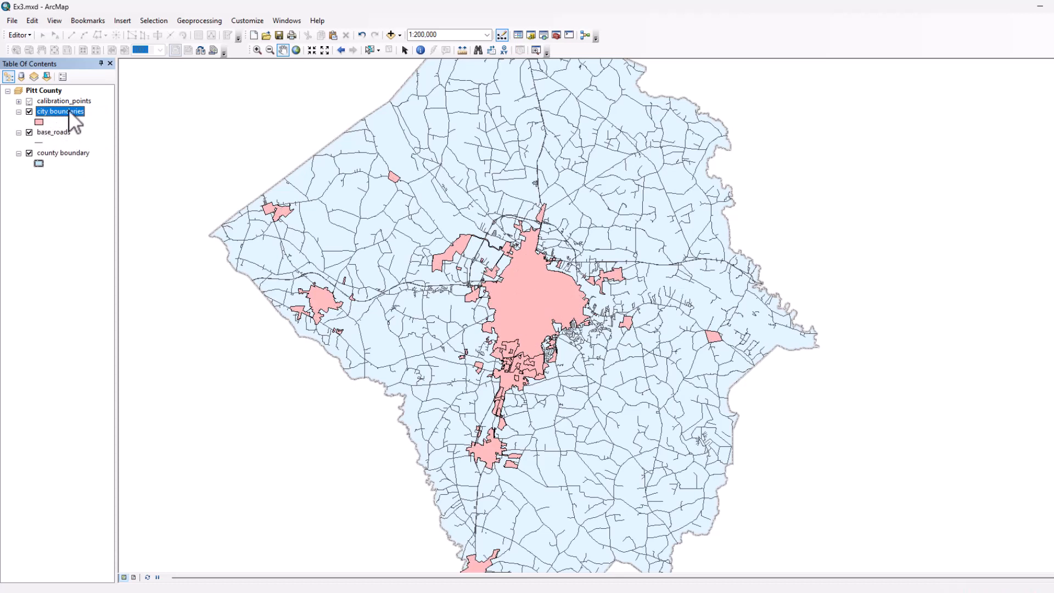
drag(69, 140, 70, 140)
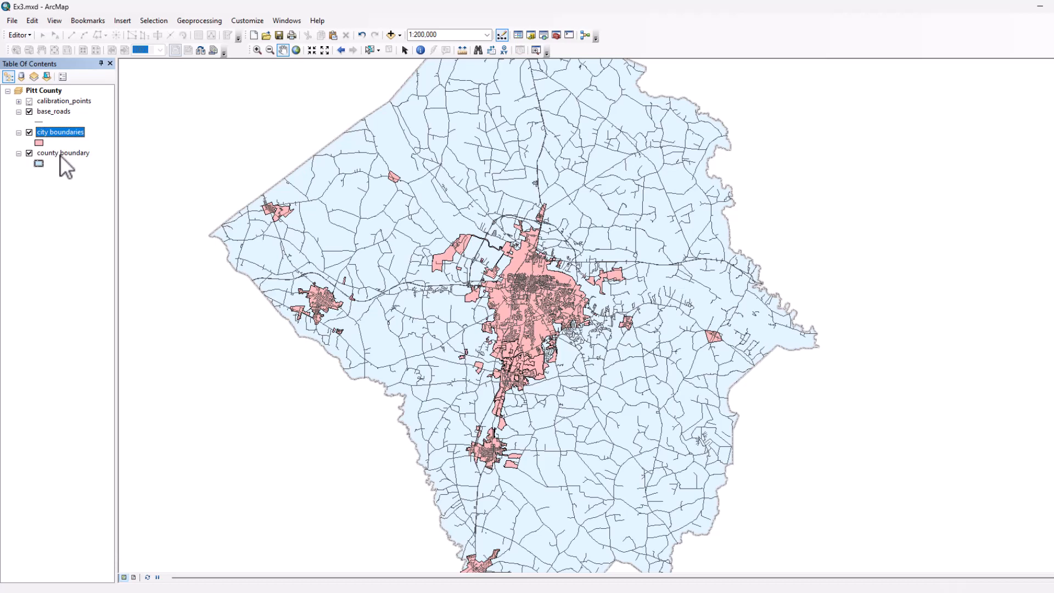
Move the county boundary layer above base_roads and set its transparency to 100%.
drag(60, 155, 60, 110)
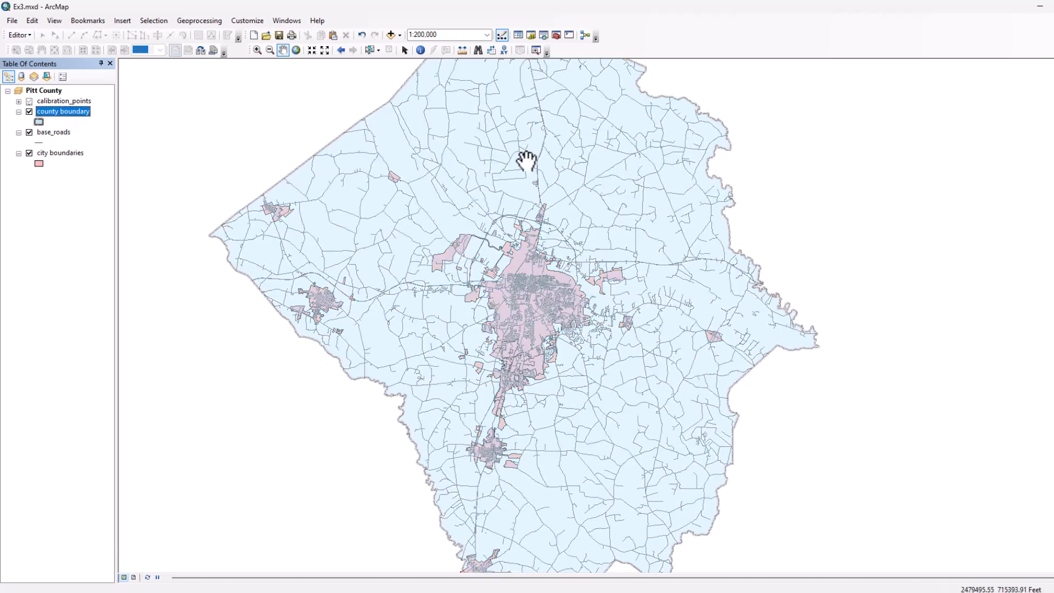
right_click(64, 110)
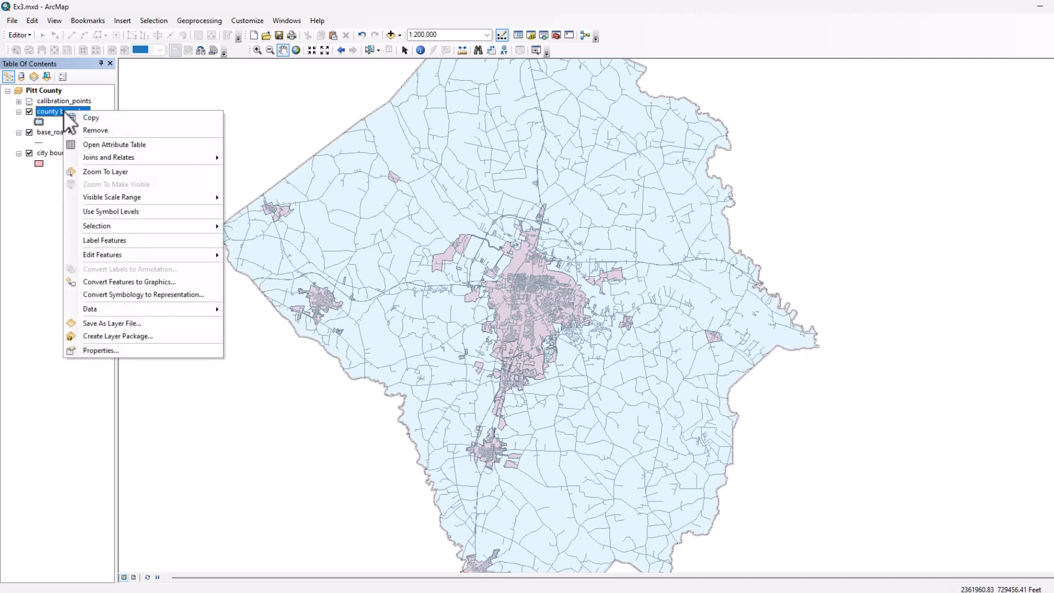
click(141, 352)
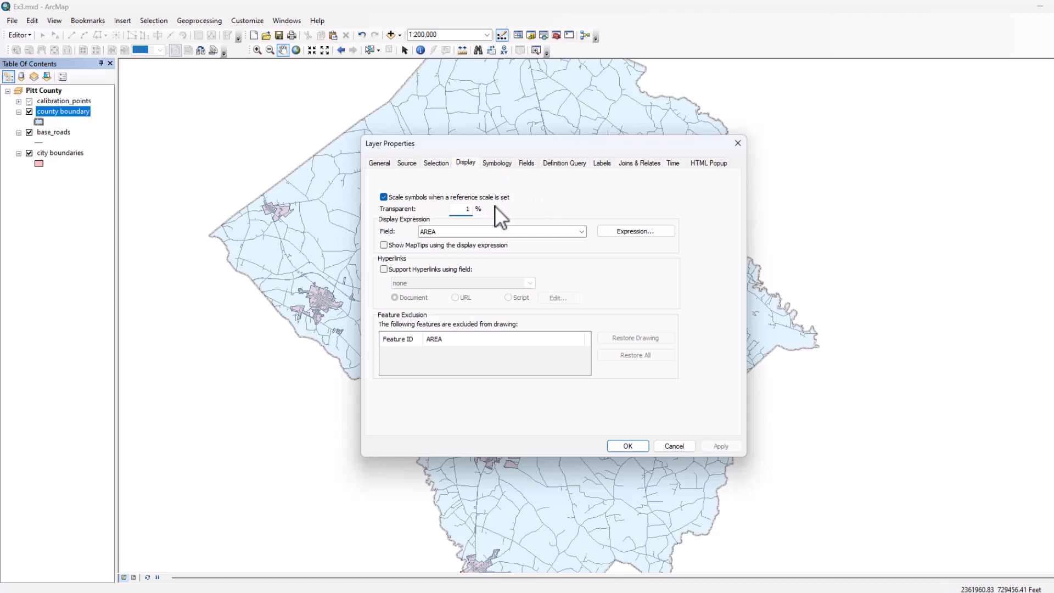
text(00)
click(722, 450)
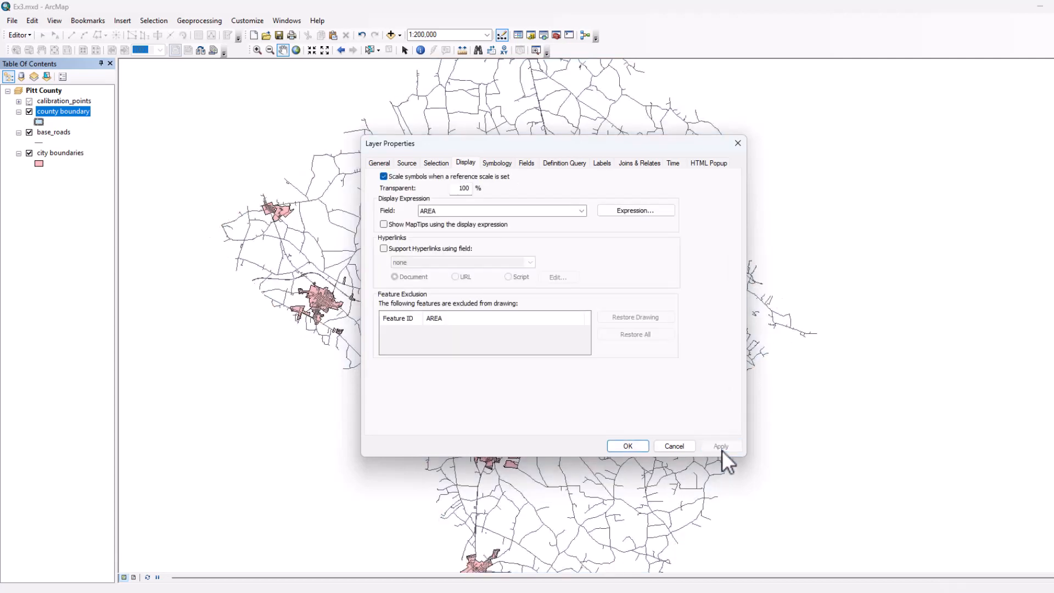
click(627, 446)
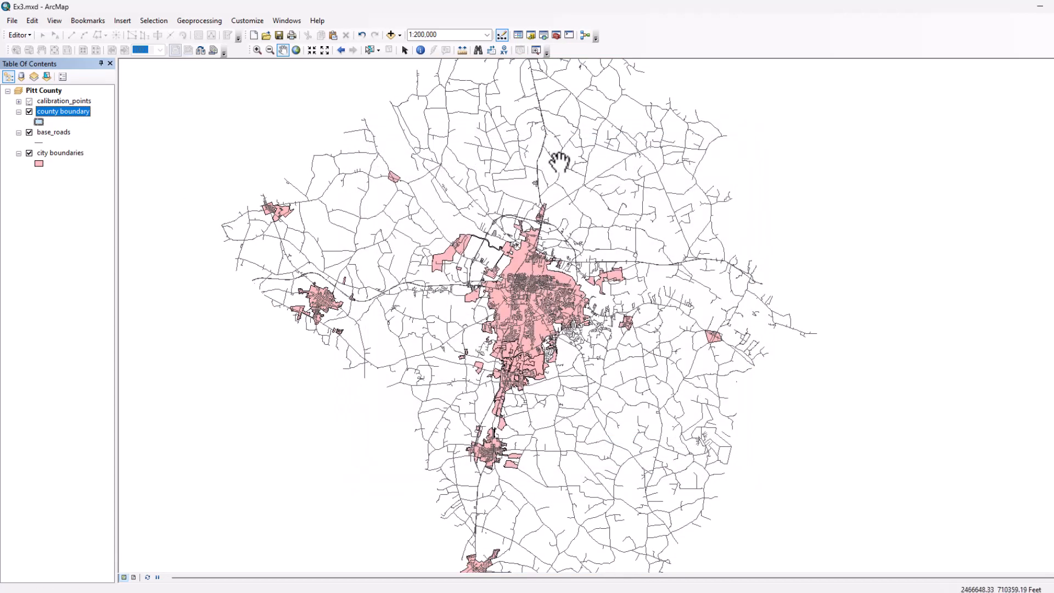
Set the county boundary layer's transparency to 0% and move the layer beneath city boundaries.
right_click(55, 111)
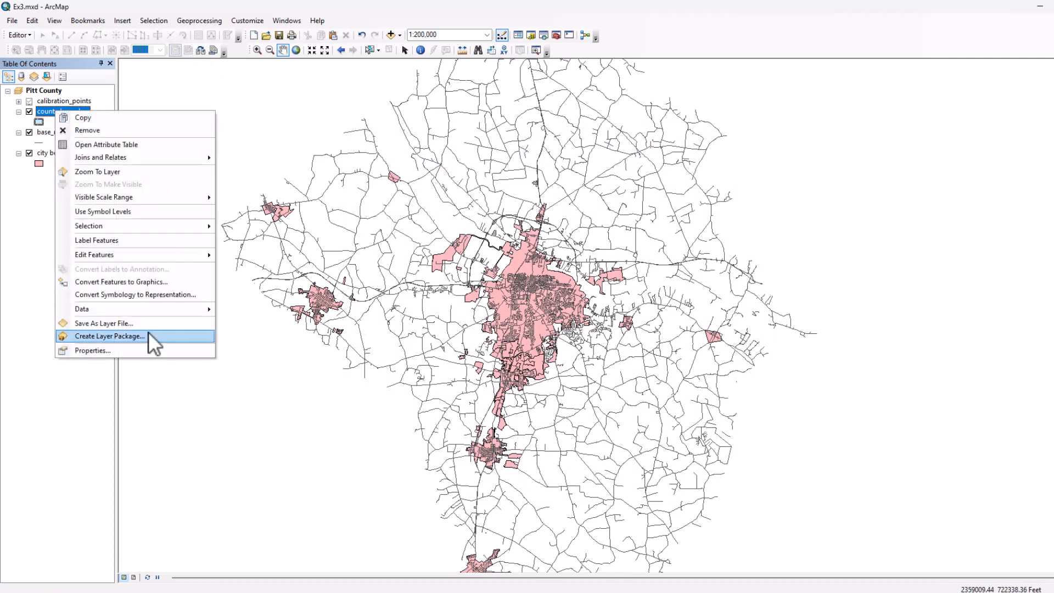
click(119, 347)
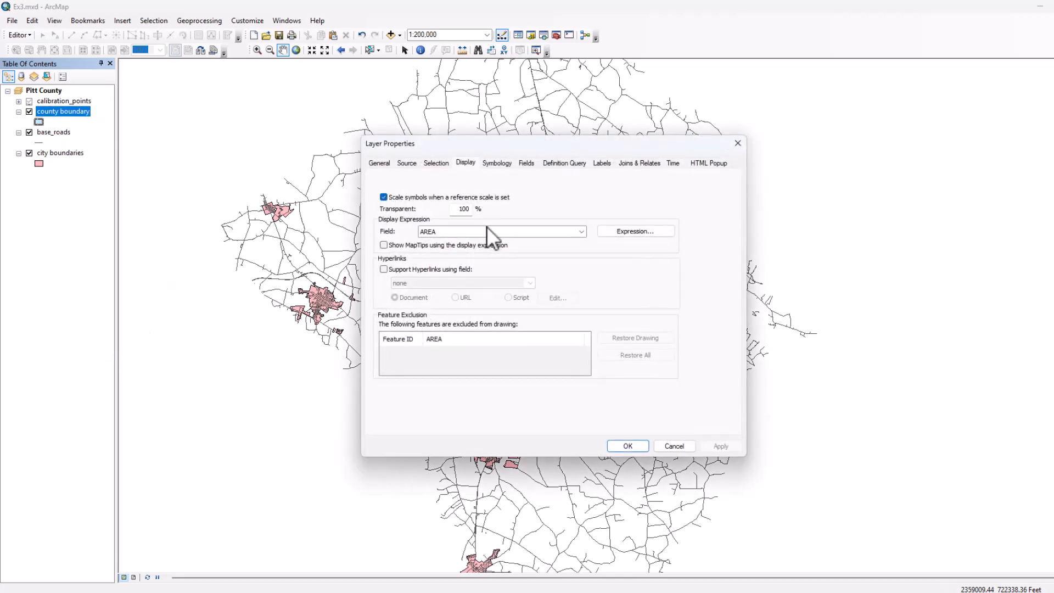
double_click(471, 212)
text(0)
click(723, 447)
click(634, 447)
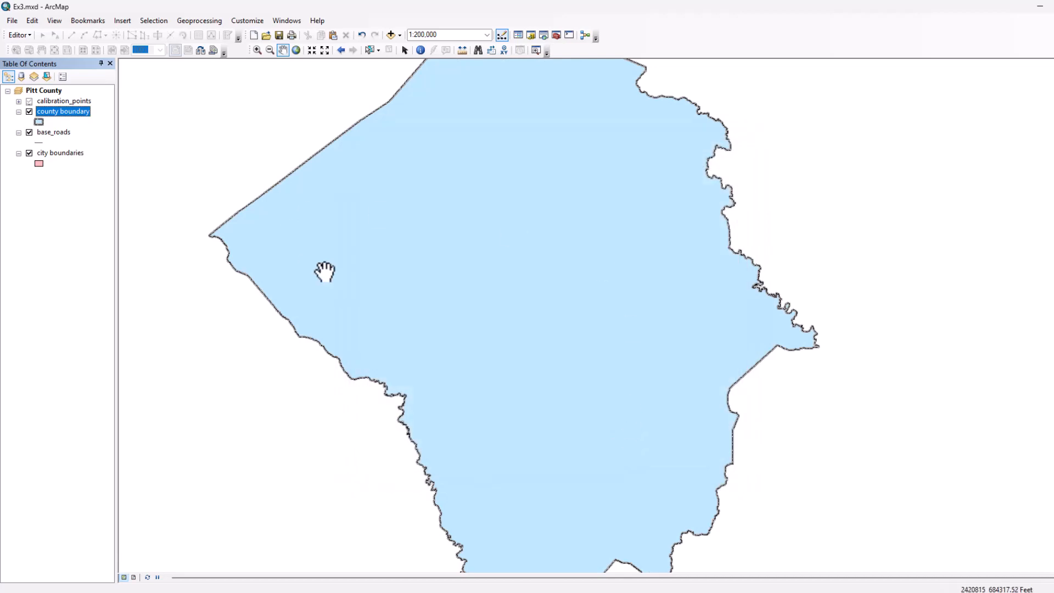
mouse_move(60, 112)
mouse_down()
mouse_move(63, 192)
mouse_move(55, 125)
mouse_move(61, 150)
mouse_up()
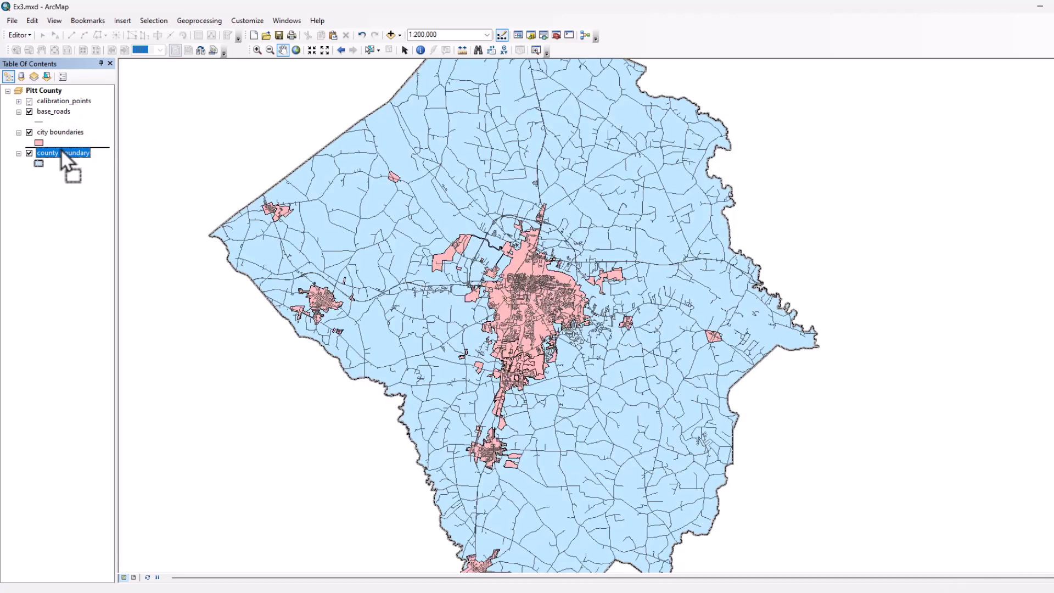
Set the county boundary layer's transparency to 52% in its display properties.
right_click(55, 154)
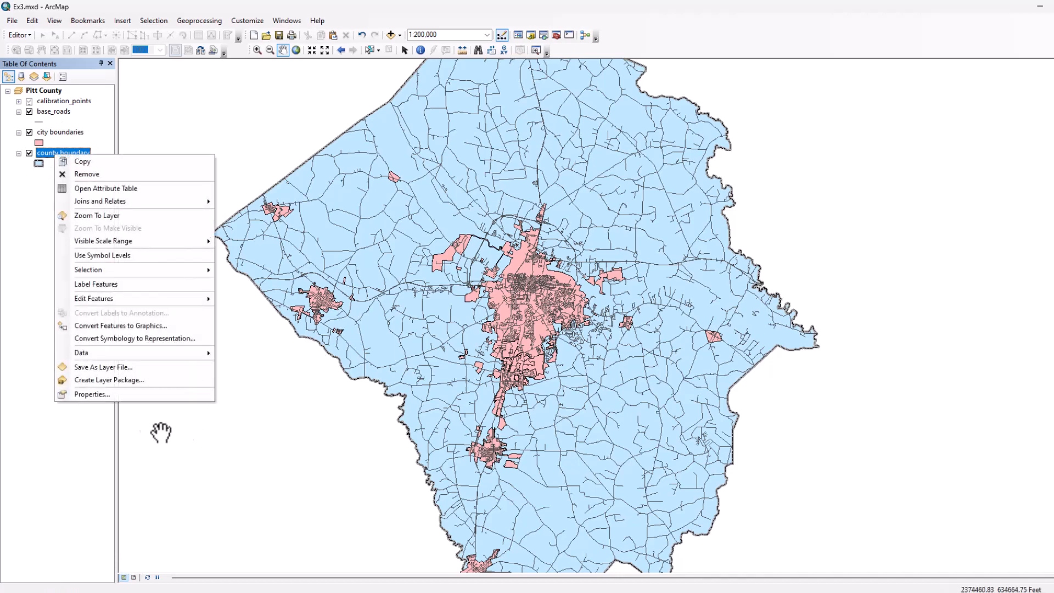
click(135, 394)
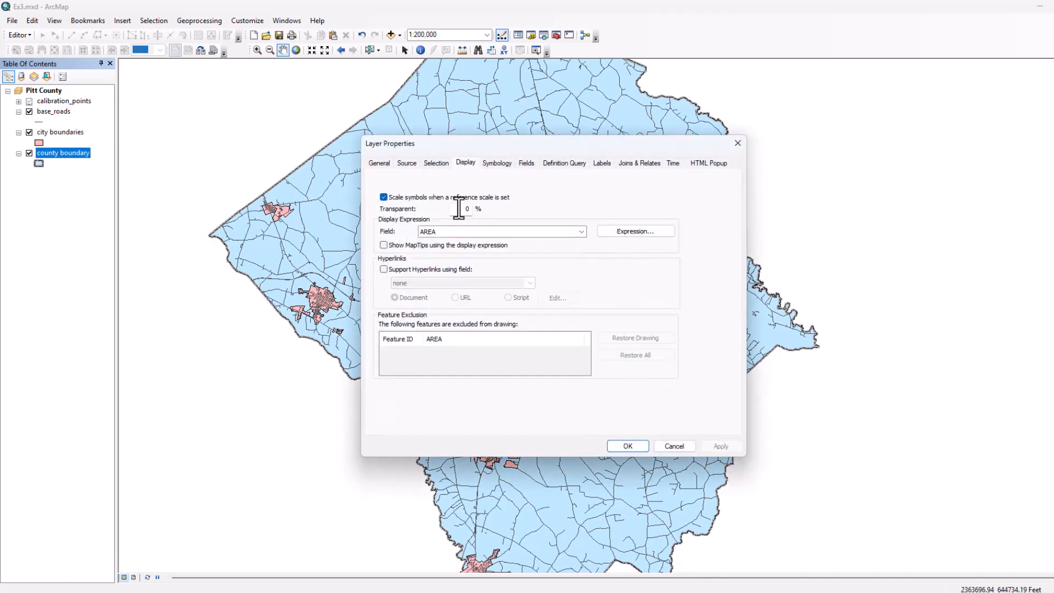
click(458, 208)
text(52)
click(722, 443)
click(625, 446)
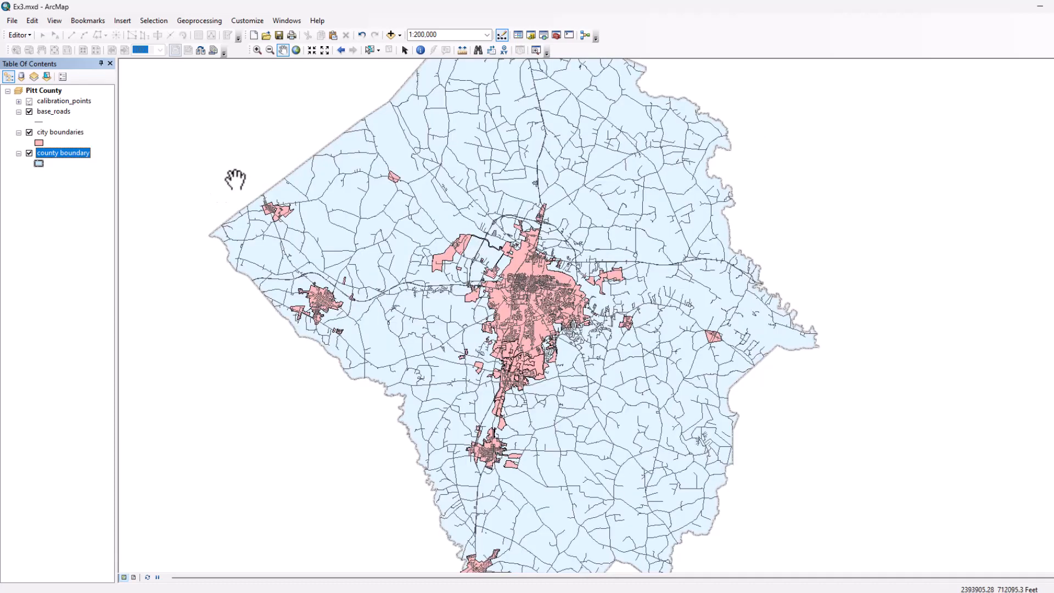
Give the county boundary layer the Radiation Overlay symbol with an outline width of 2.
scroll(443, 196, up, 1)
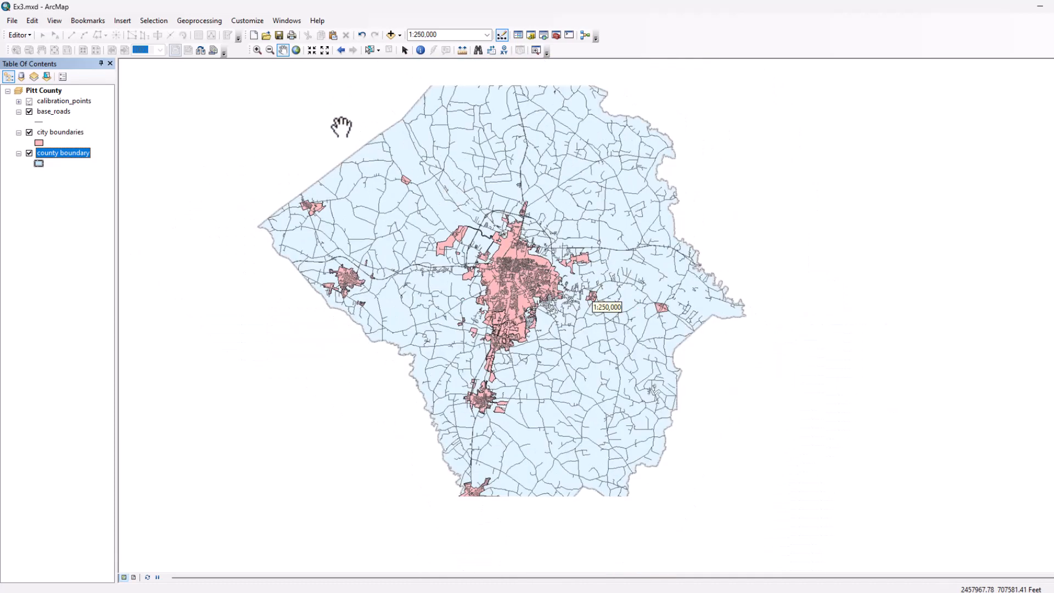
drag(341, 128, 348, 153)
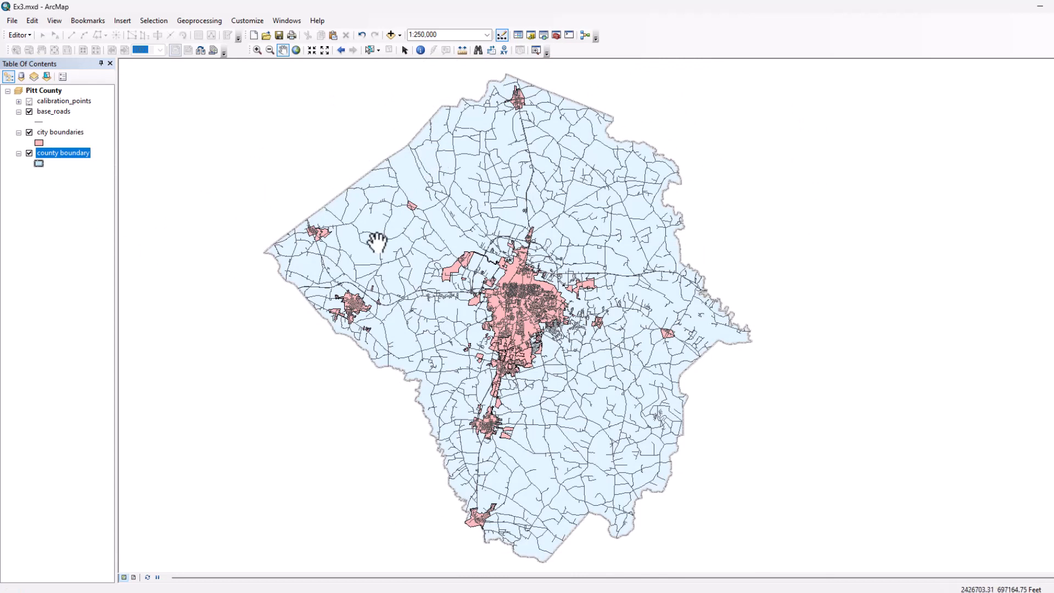
click(40, 163)
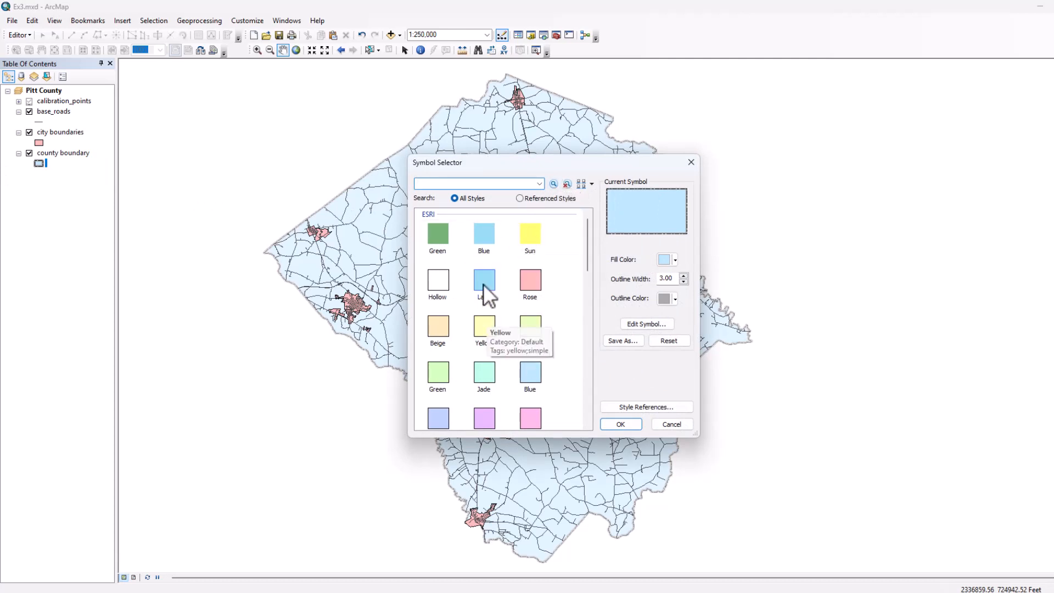
scroll(486, 261, down, 5)
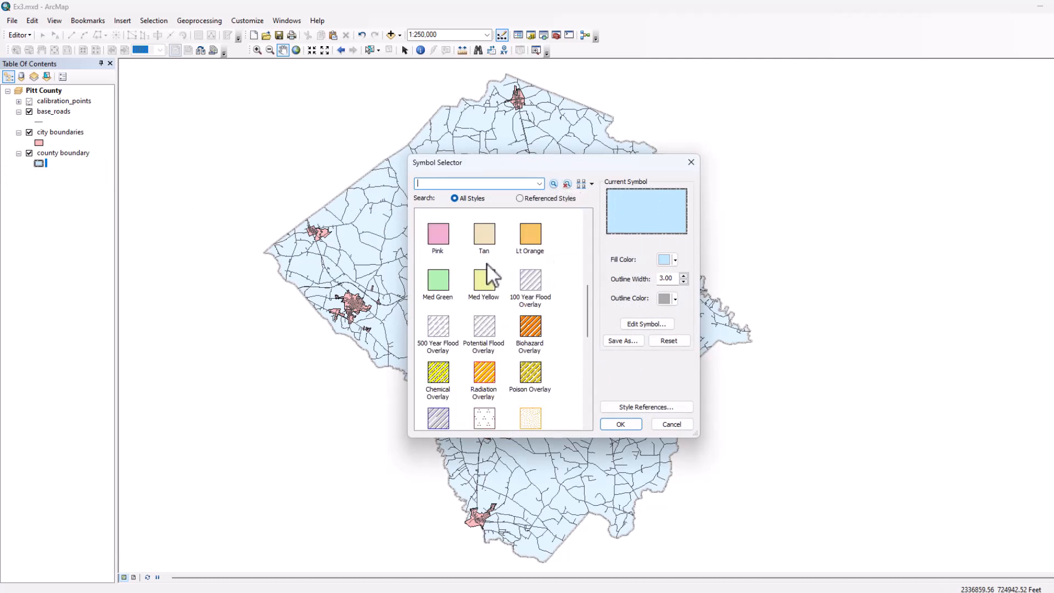
click(488, 369)
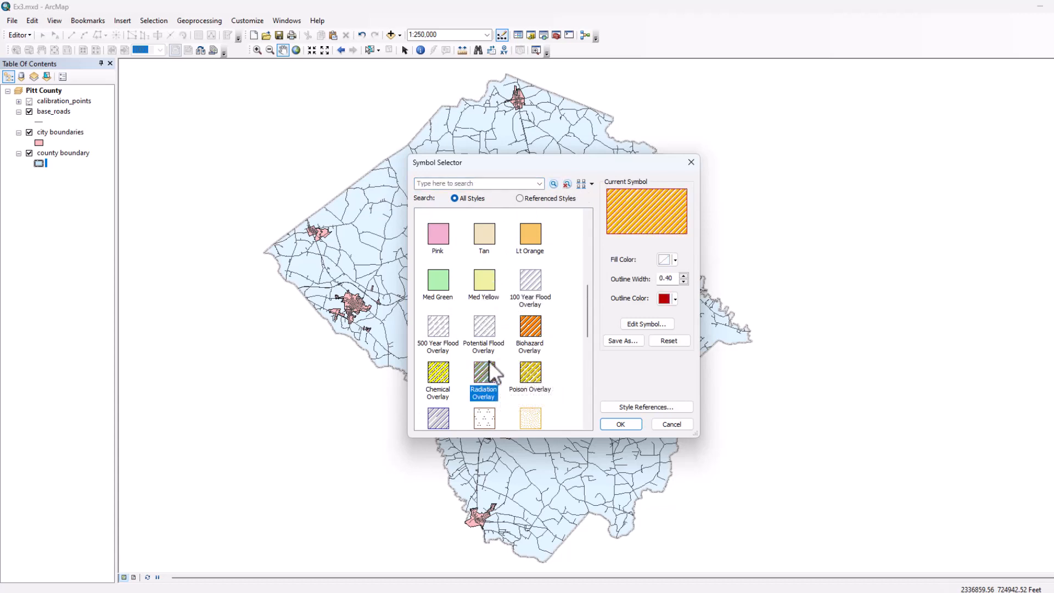
click(675, 279)
key(BackSpace)
key(BackSpace)
key(BackSpace)
key(BackSpace)
text(2)
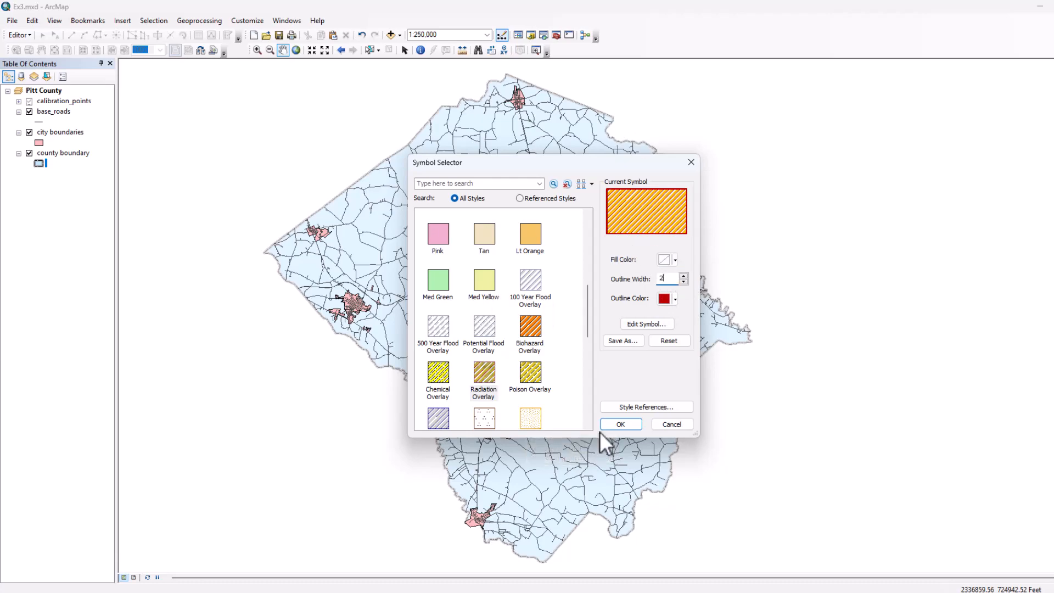
click(616, 426)
Change the county boundary layer's fill symbol to the ESRI Blue style.
scroll(470, 165, up, 3)
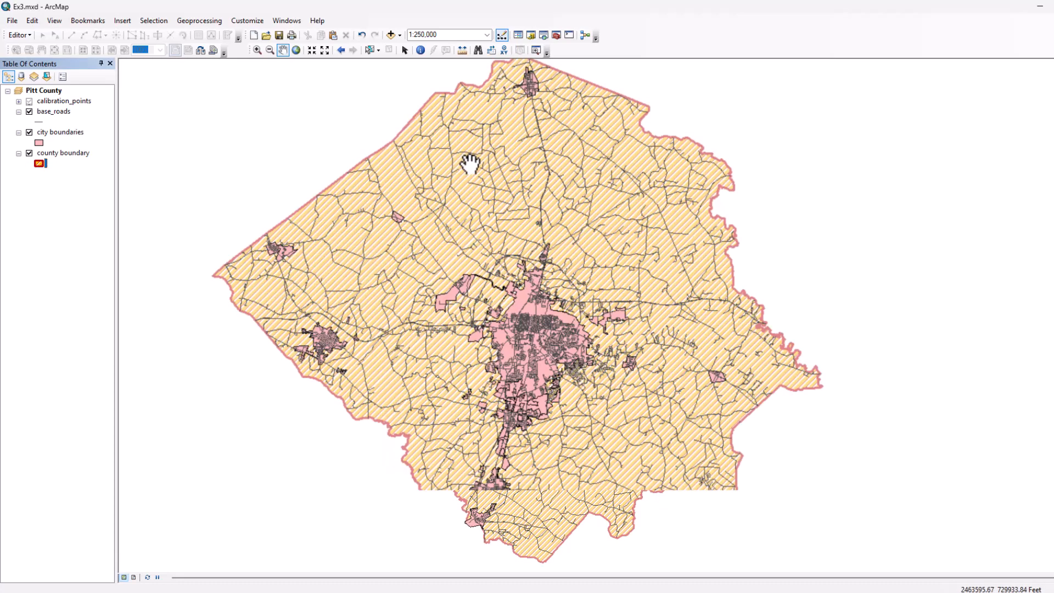
scroll(470, 165, down, 3)
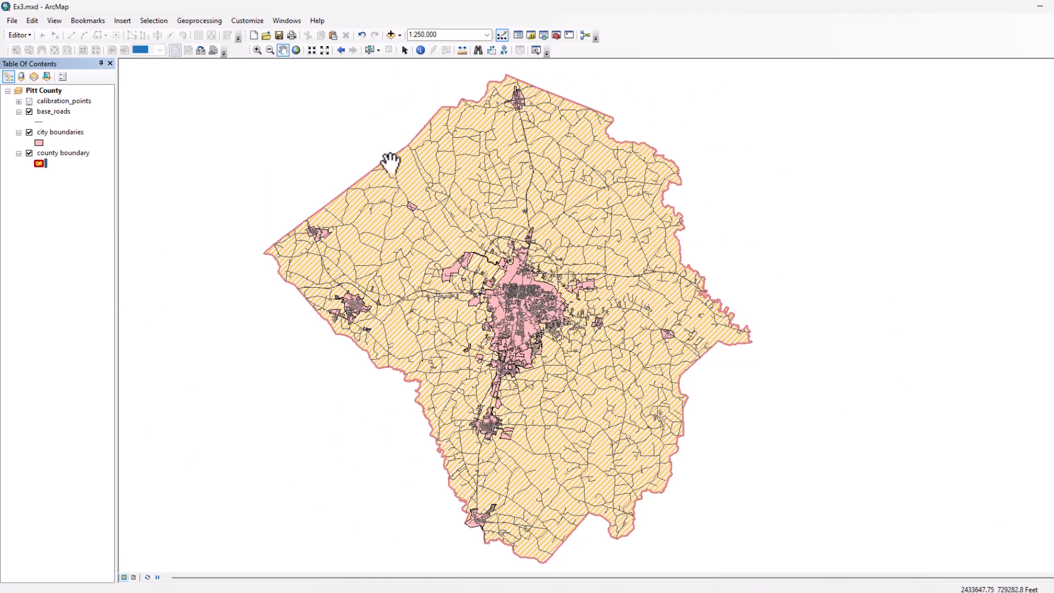
click(39, 163)
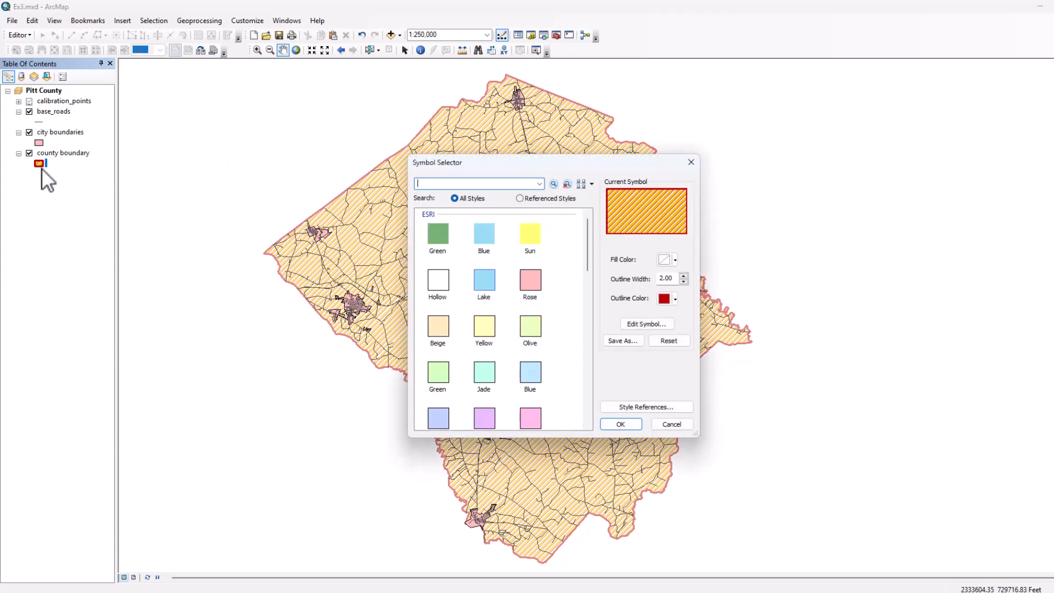
click(482, 240)
click(620, 424)
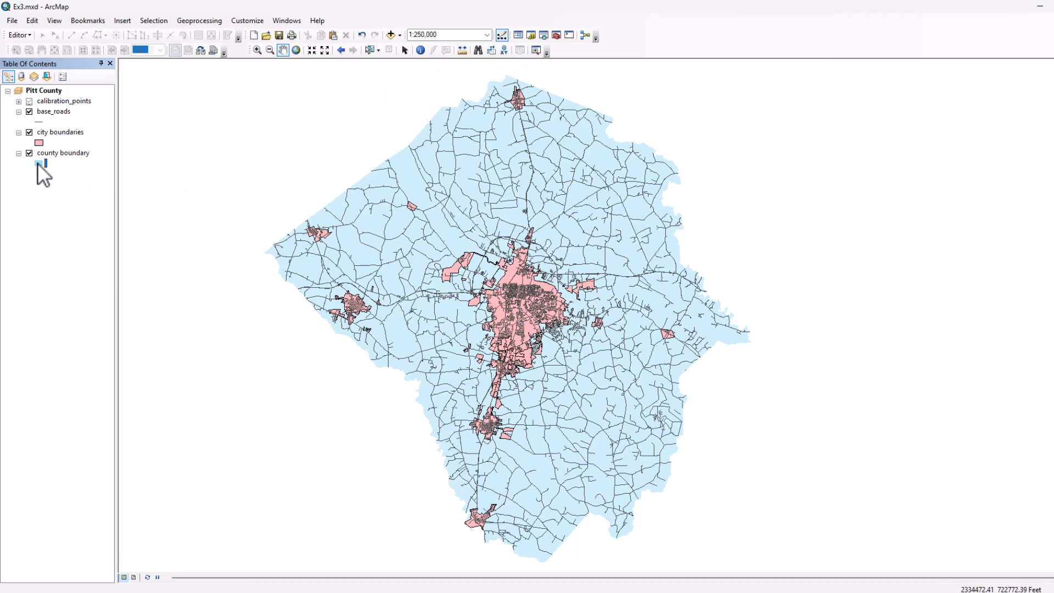
Set the county boundary symbol's outline width to 2, keeping the grey outline color.
click(38, 163)
double_click(665, 279)
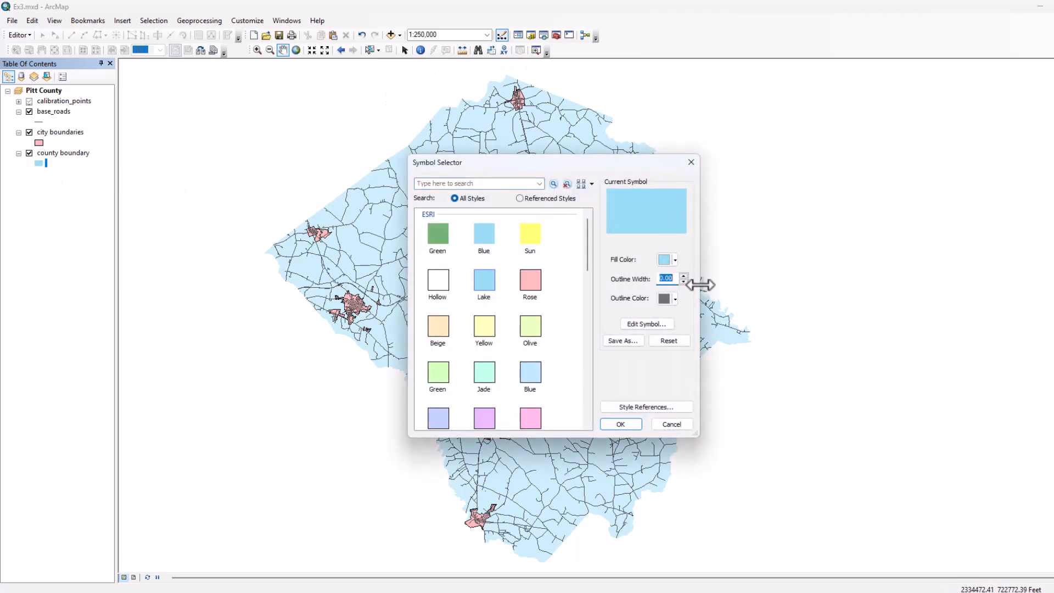
text(2)
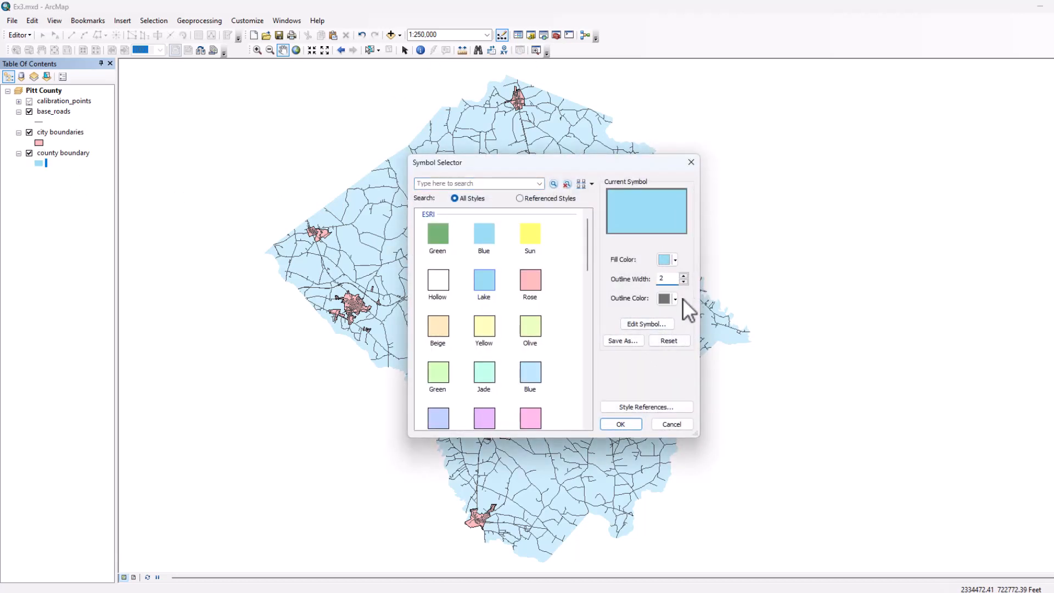
click(679, 298)
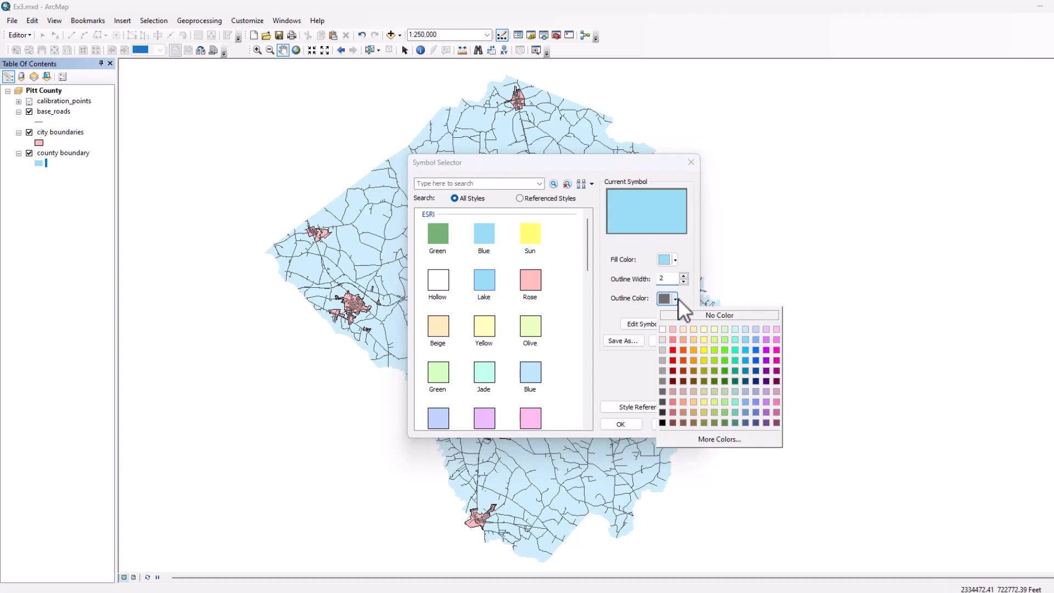
click(621, 306)
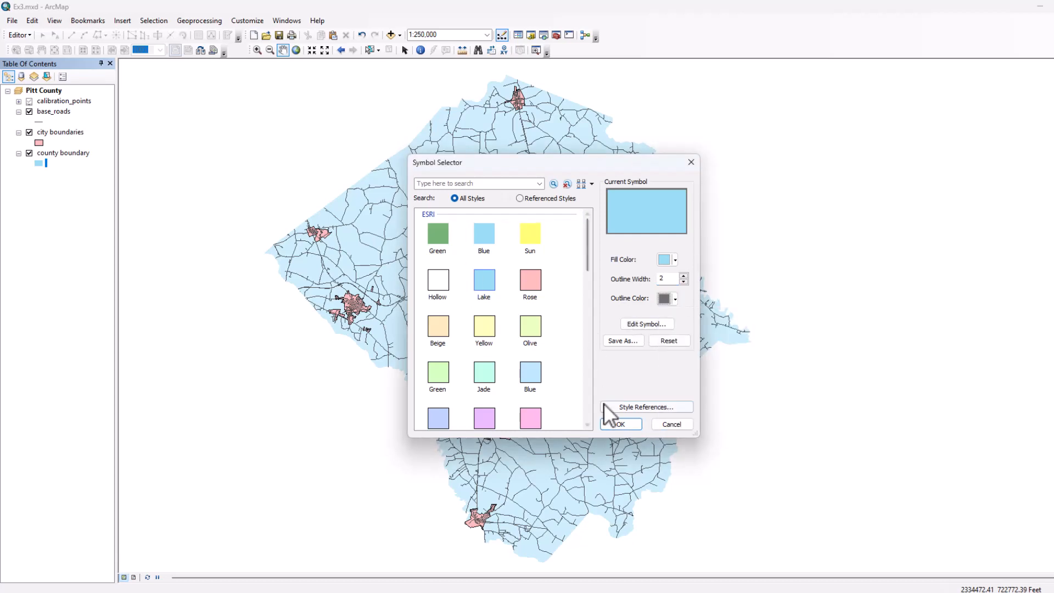
click(621, 425)
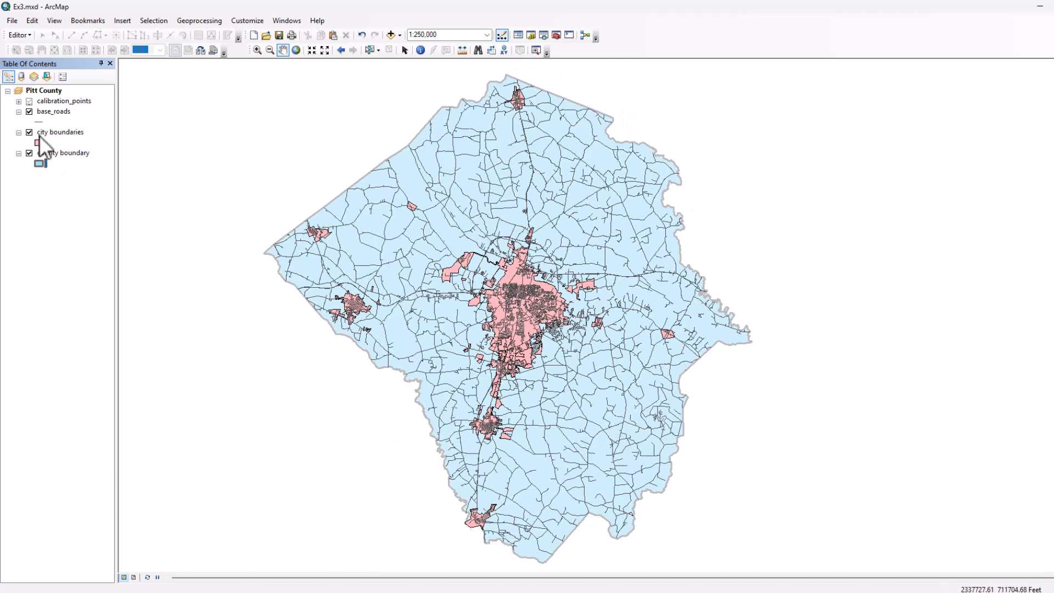
Change the city boundaries layer's fill symbol to the Yellow style.
click(41, 143)
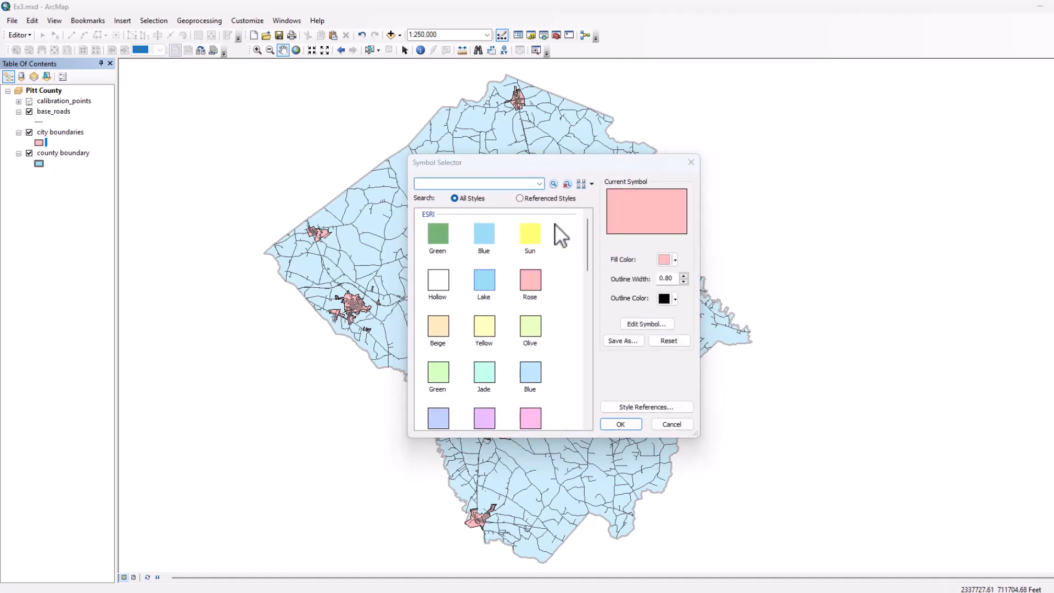
click(483, 327)
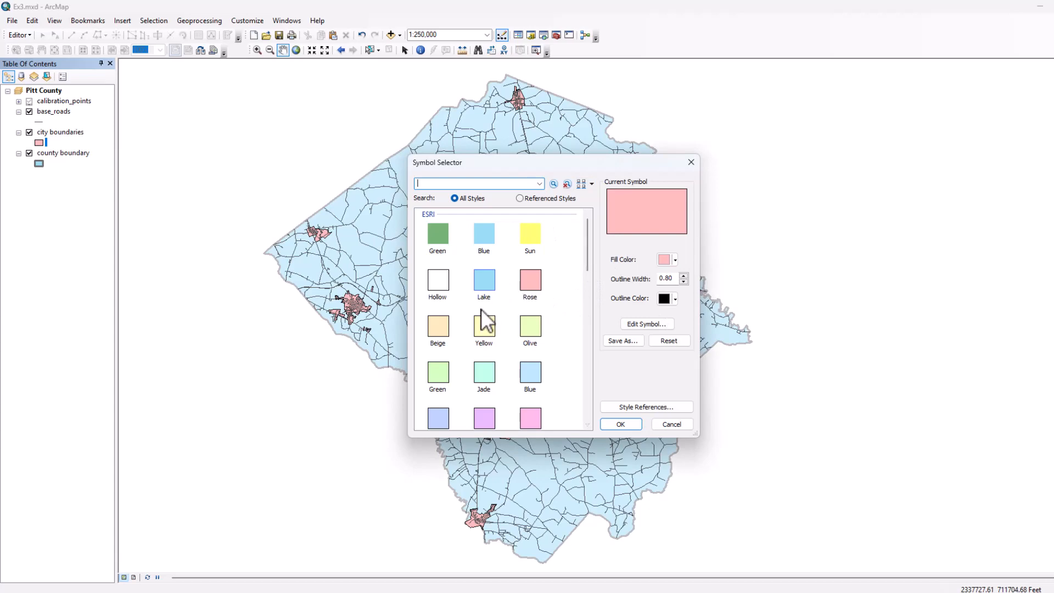
click(619, 424)
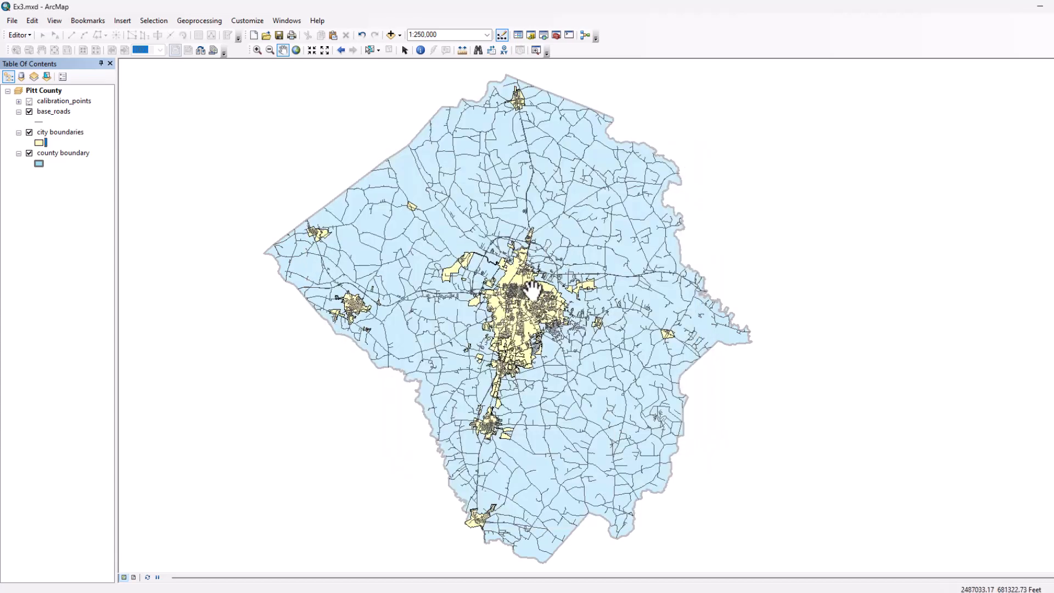
Apply the High Occupancy Lane line symbol to the base_roads layer.
scroll(527, 291, up, 2)
scroll(527, 291, up, 1)
scroll(521, 284, up, 1)
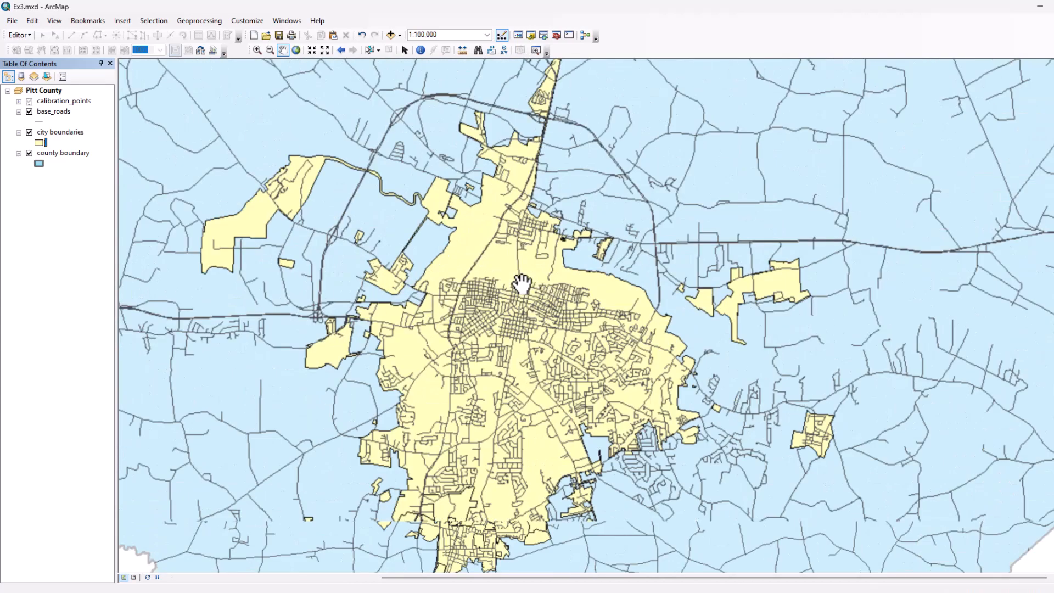
click(38, 121)
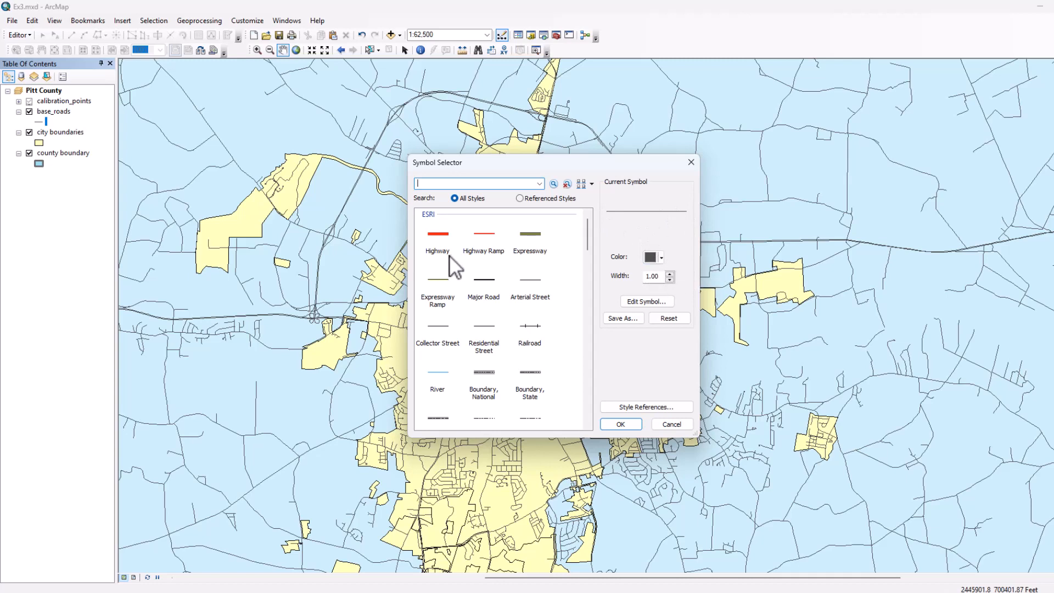
scroll(446, 285, down, 4)
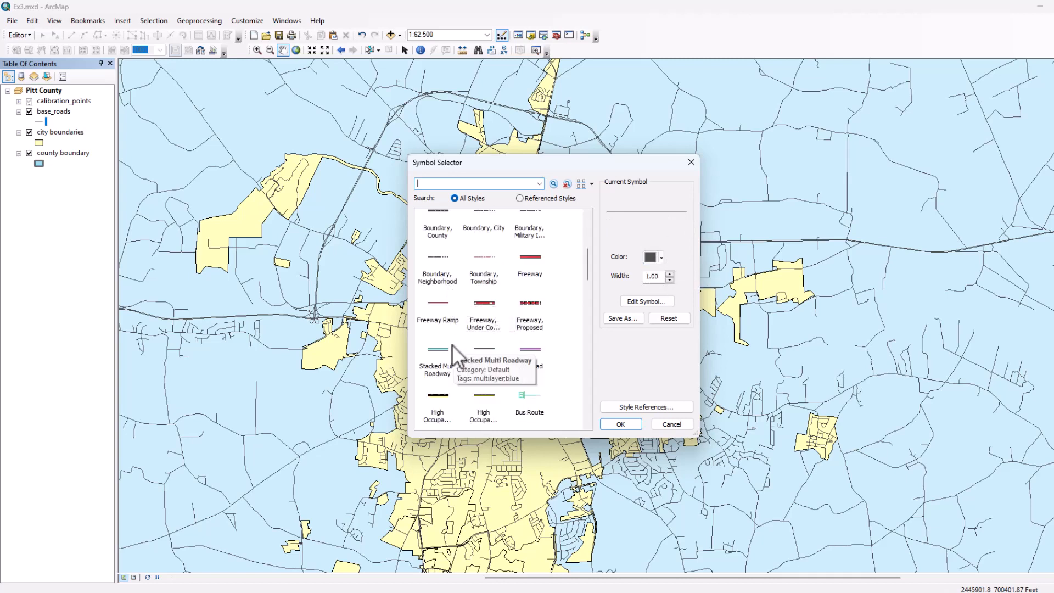
click(437, 406)
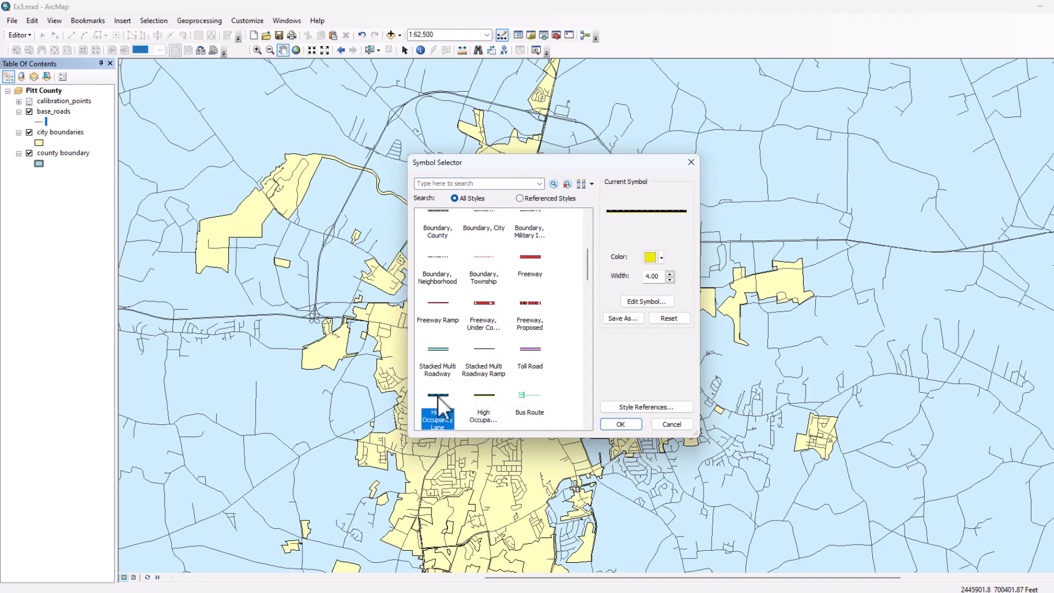
click(618, 424)
Examine how the base_roads line symbol draws across the county at different map scales.
scroll(446, 285, down, 3)
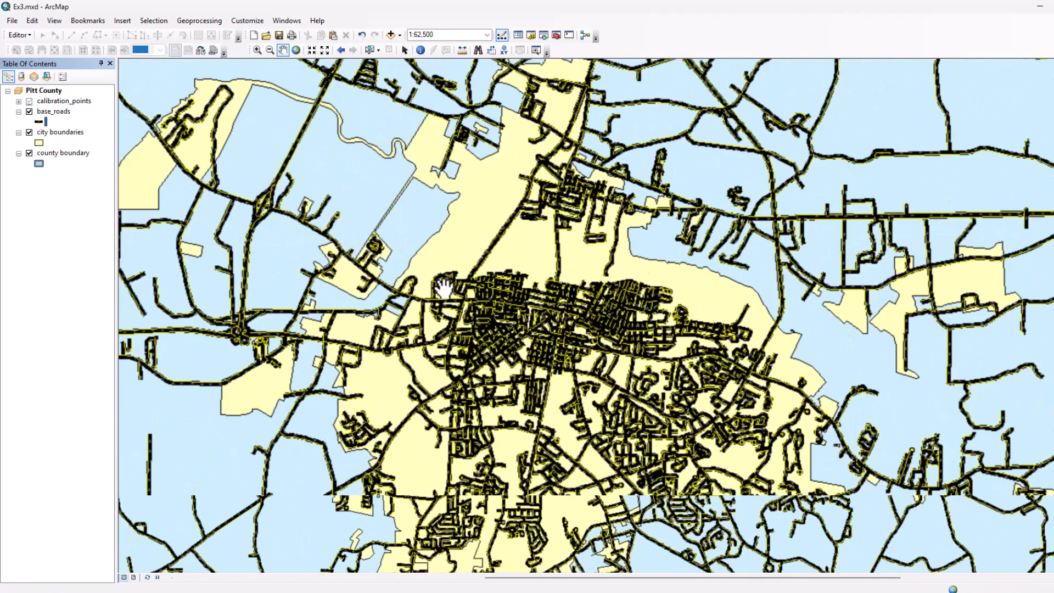
scroll(441, 278, up, 3)
scroll(440, 272, up, 5)
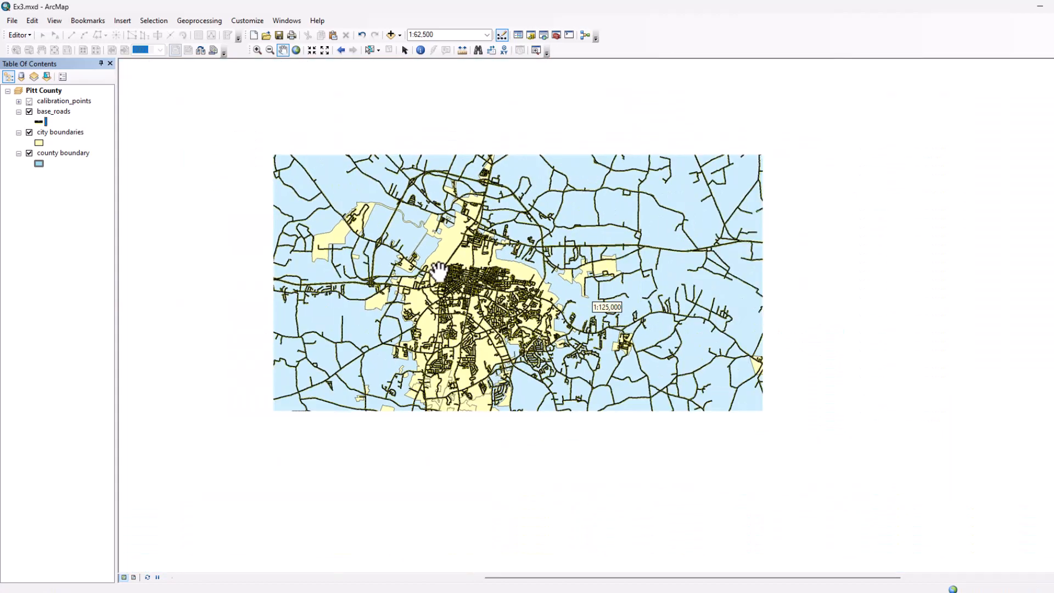
scroll(432, 268, down, 2)
scroll(432, 261, up, 5)
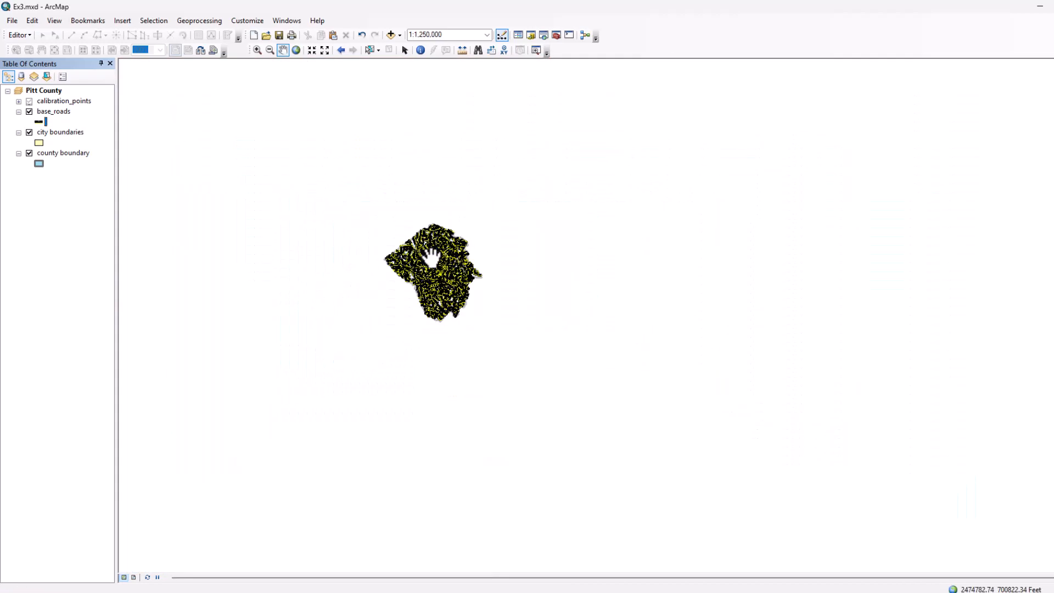
scroll(432, 257, down, 5)
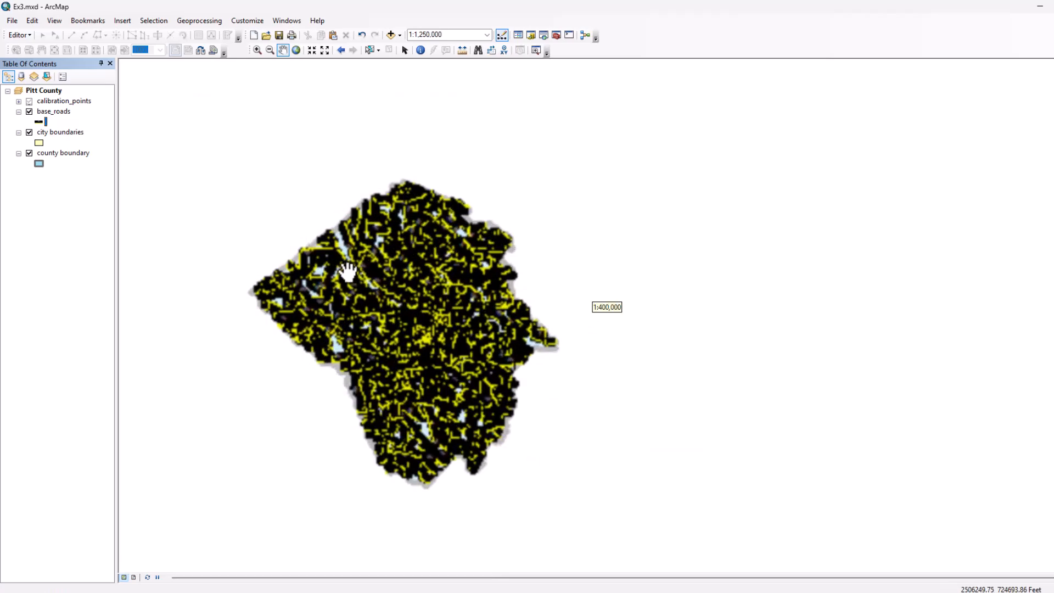
scroll(296, 214, down, 2)
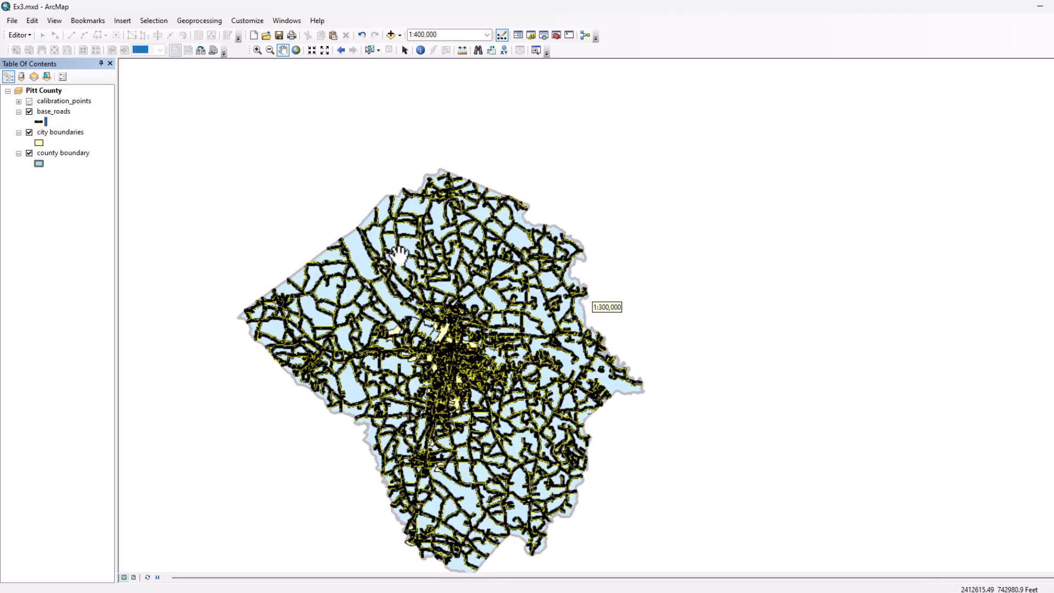
drag(308, 179, 301, 162)
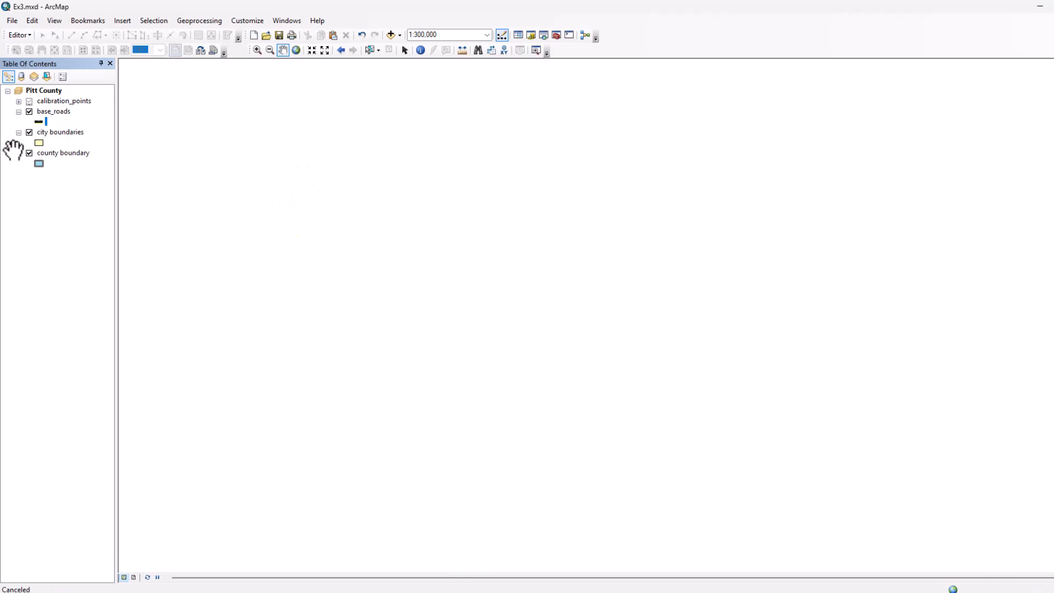
Change the base_roads layer's line symbol to the Major Road style.
click(38, 121)
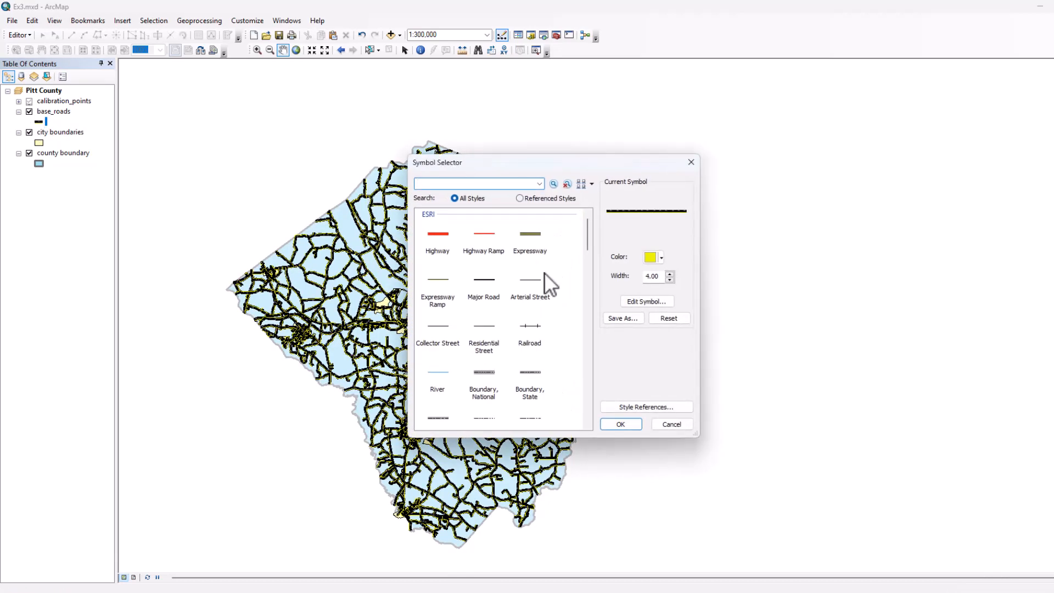
click(492, 281)
click(623, 425)
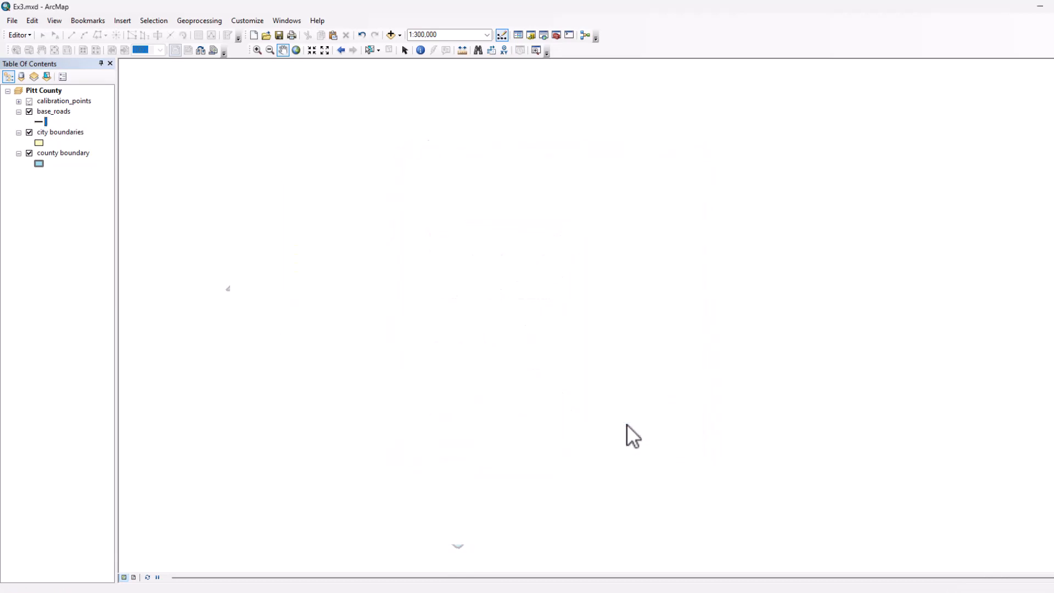
Change the city boundaries layer's fill symbol to the Rose style.
scroll(437, 310, down, 1)
scroll(437, 310, up, 1)
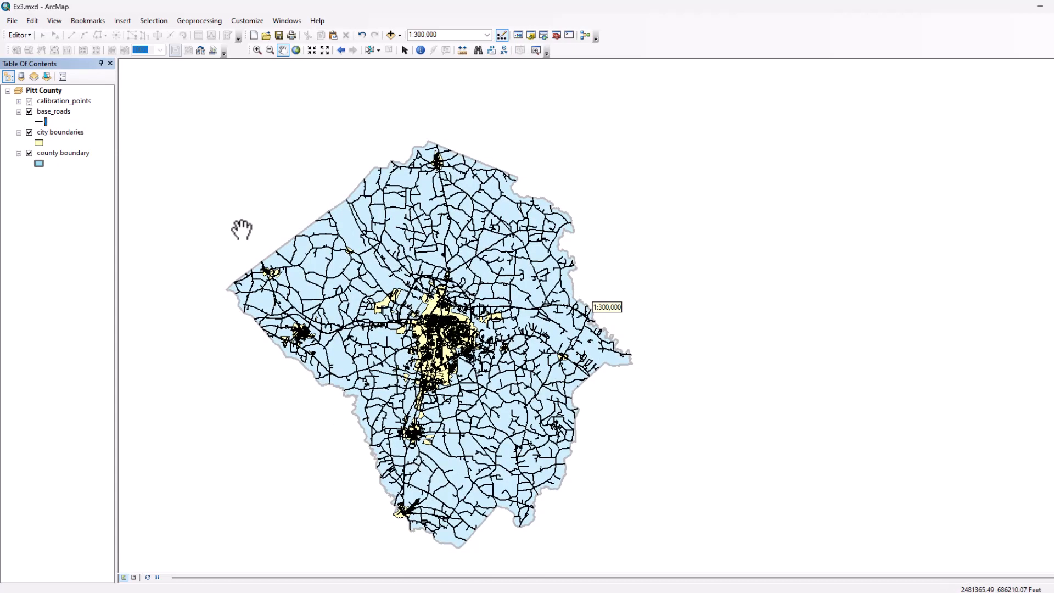
click(39, 142)
click(542, 282)
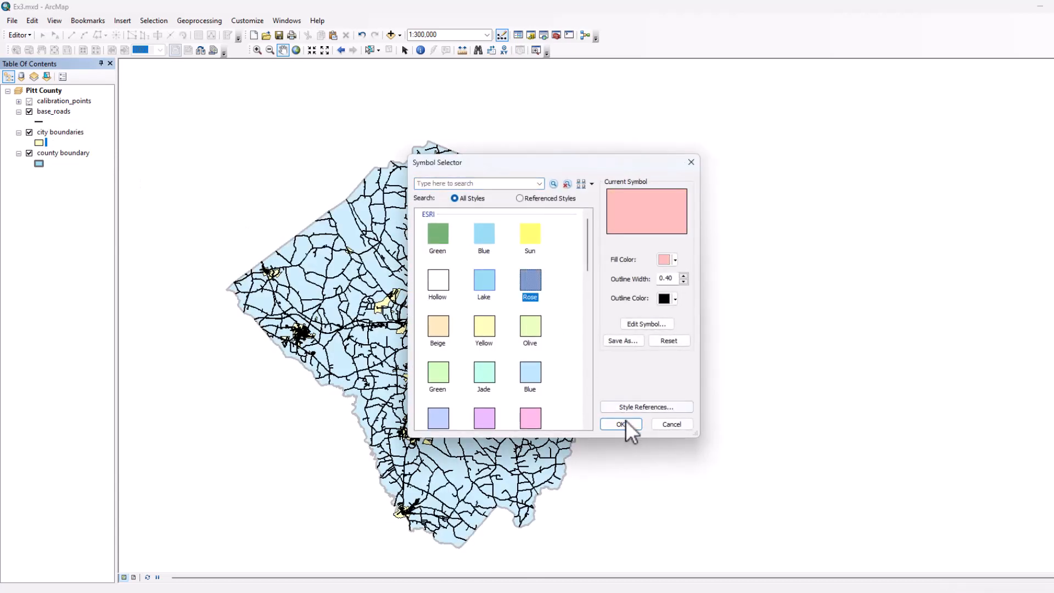
click(625, 421)
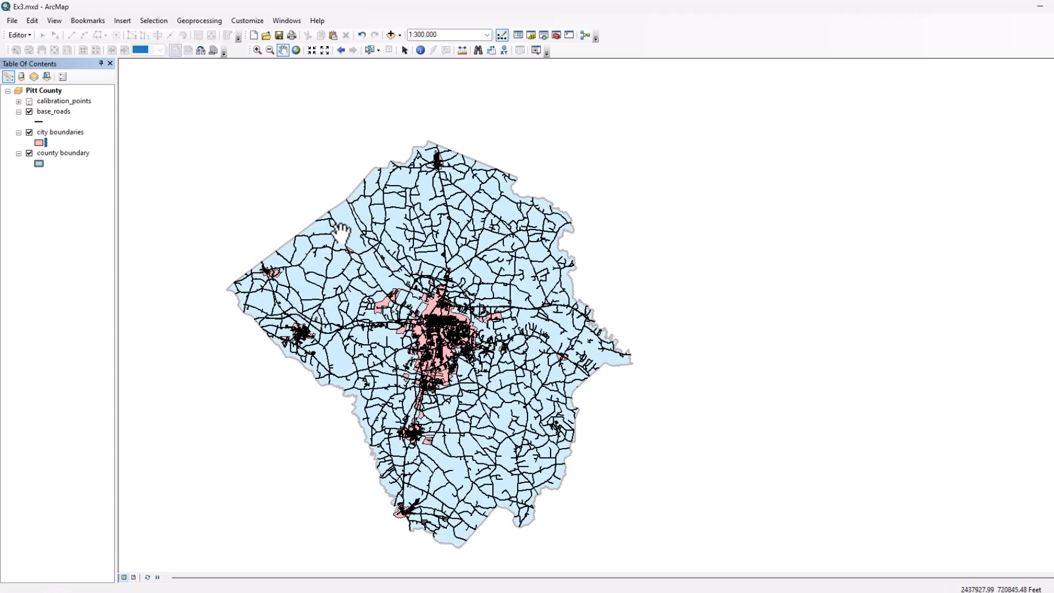
Examine the county boundary layer's properties, including its selection, source, general, labels, joins and relates, time and HTML popup settings.
right_click(48, 154)
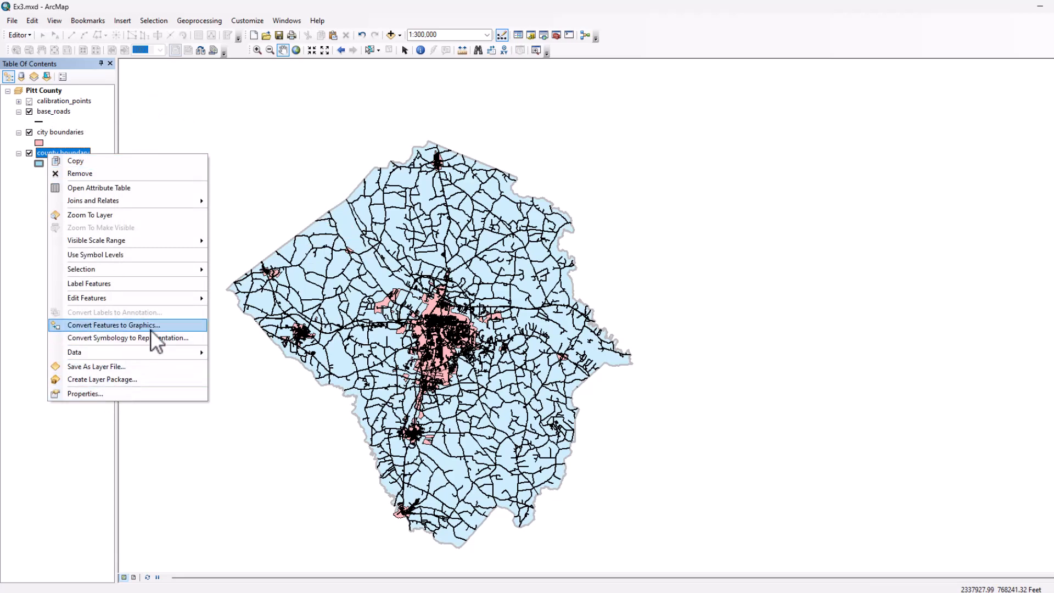
click(109, 393)
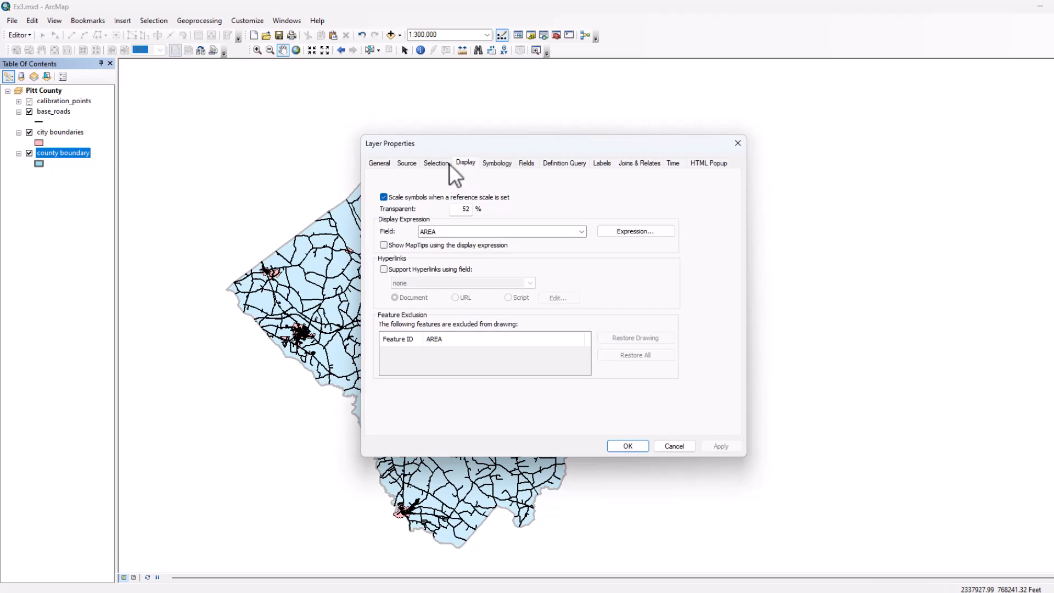
click(437, 163)
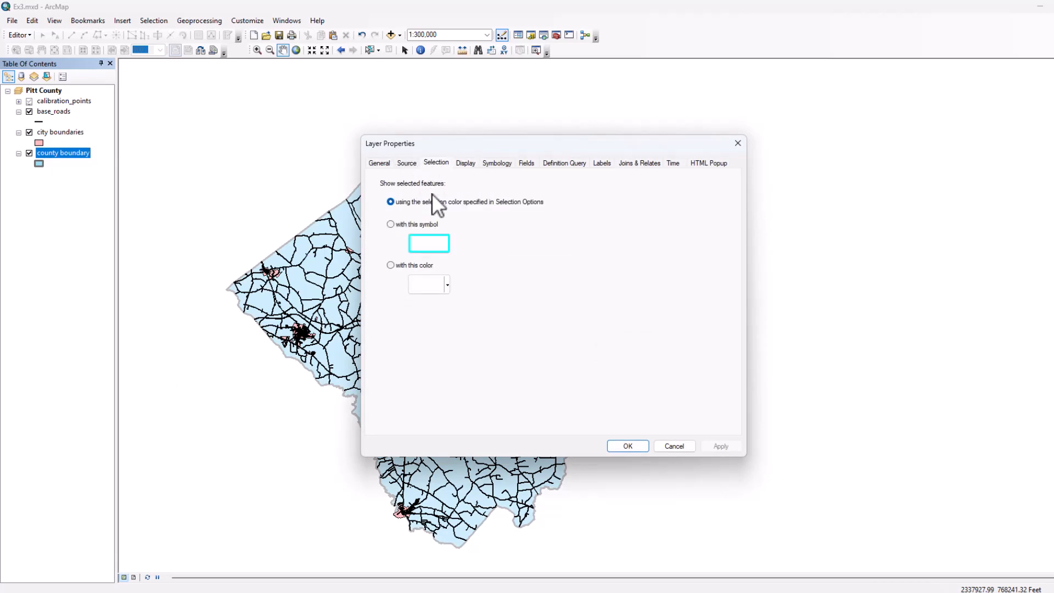
click(406, 166)
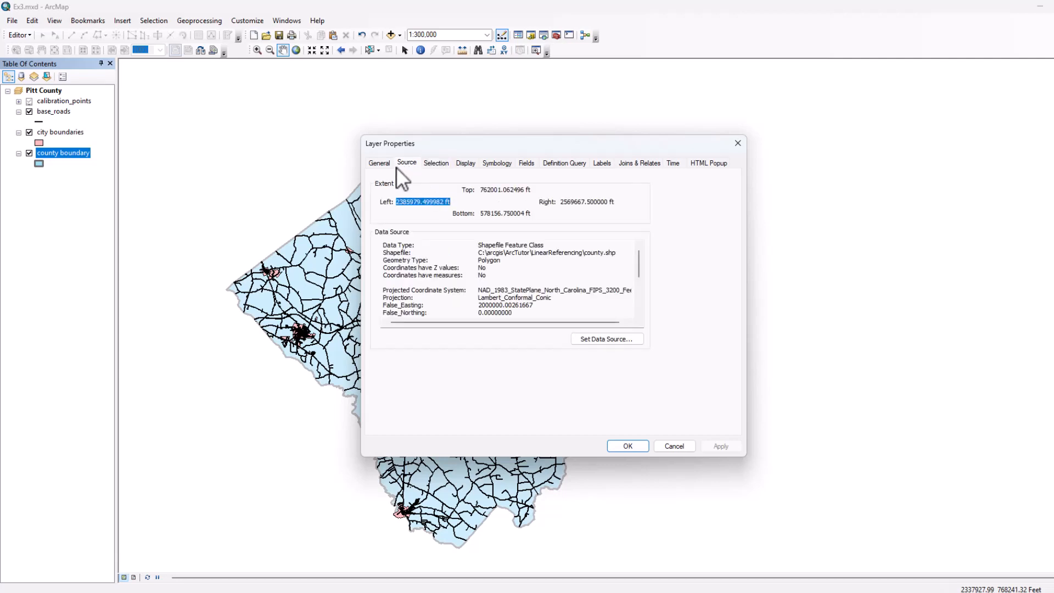
click(381, 165)
click(602, 163)
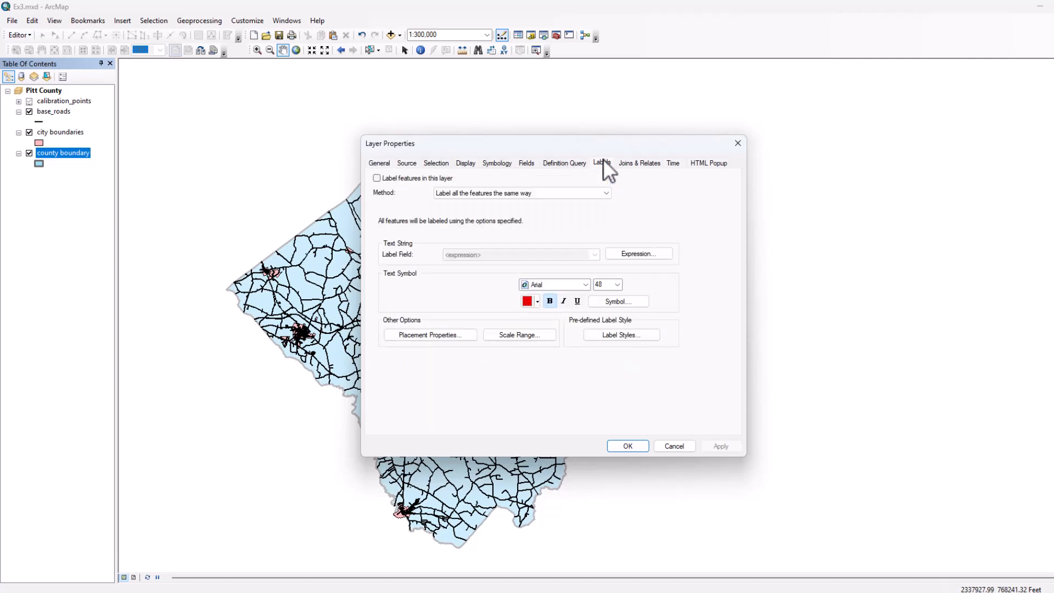
click(637, 165)
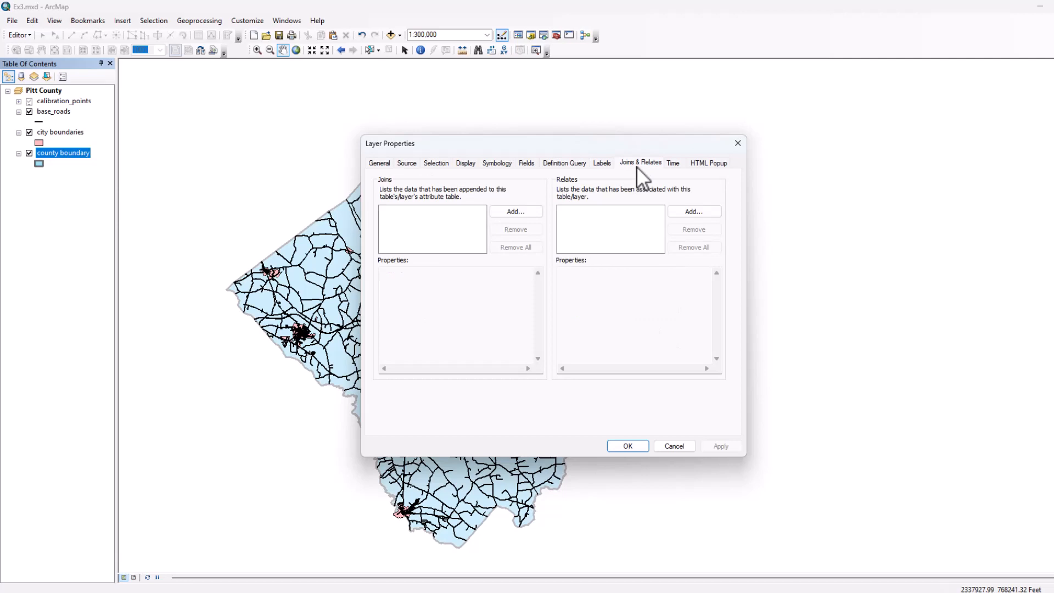
click(672, 163)
click(714, 164)
click(442, 163)
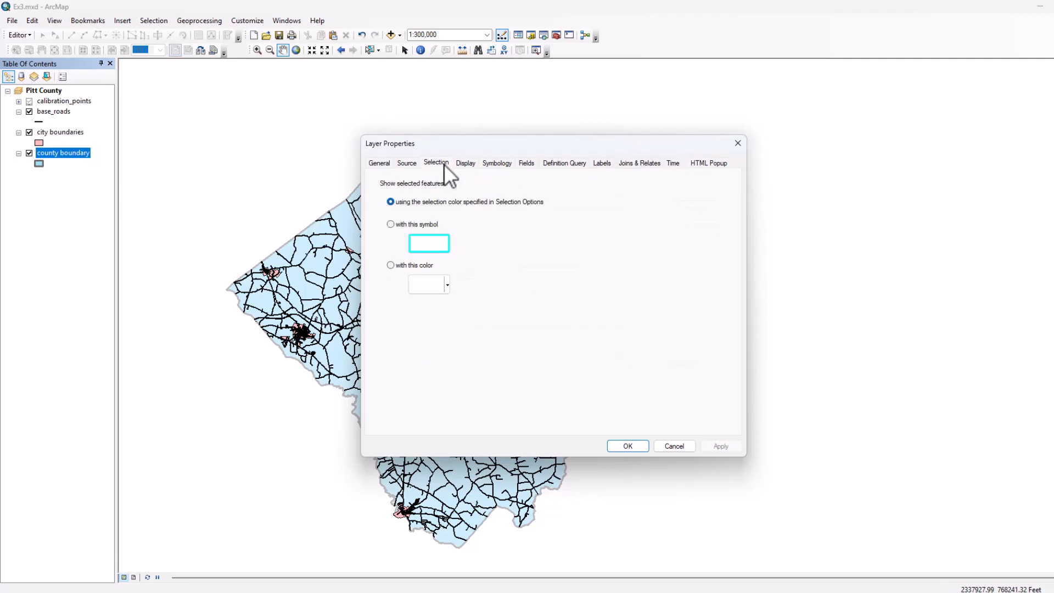
click(407, 165)
click(741, 146)
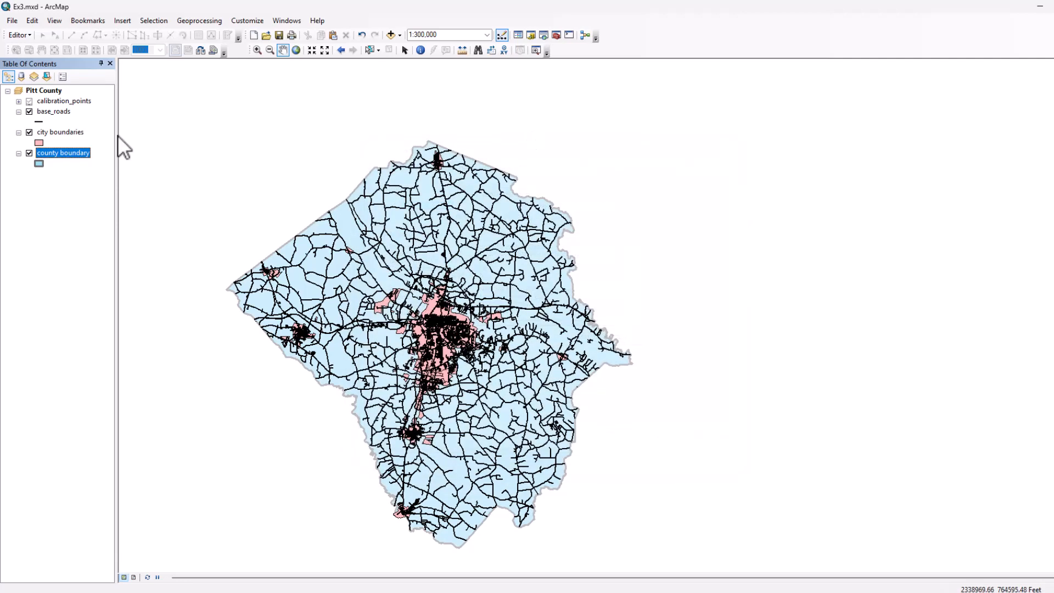
Review the attribute table of the county boundary layer and close it.
right_click(60, 153)
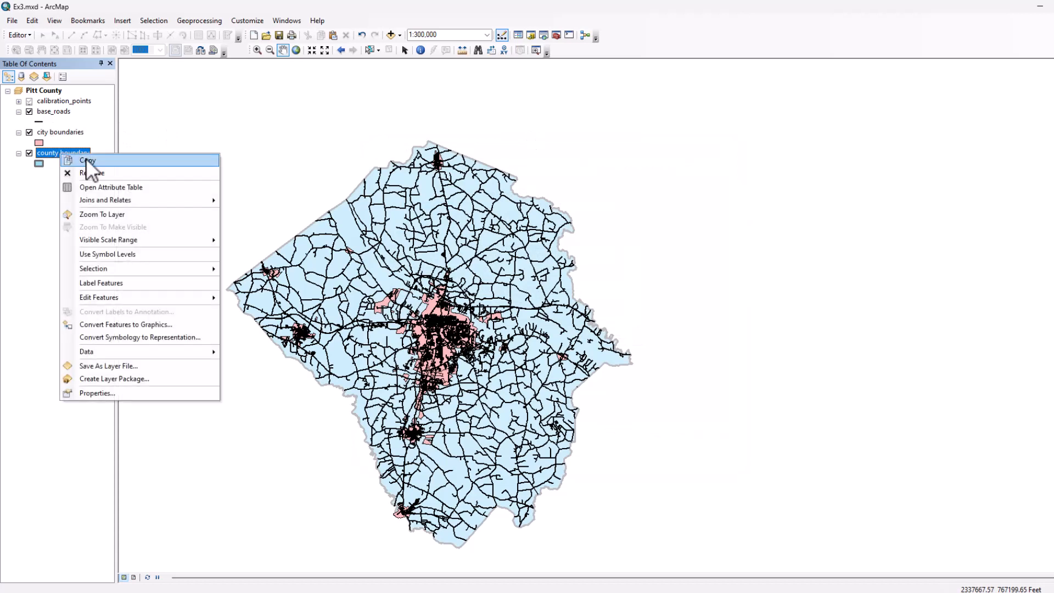
click(111, 187)
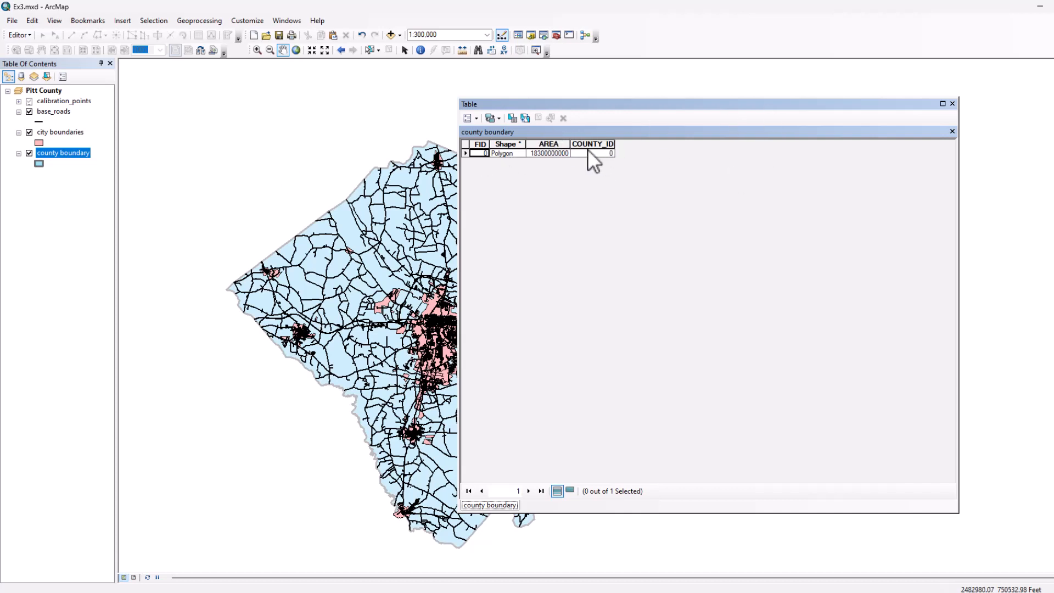
click(953, 103)
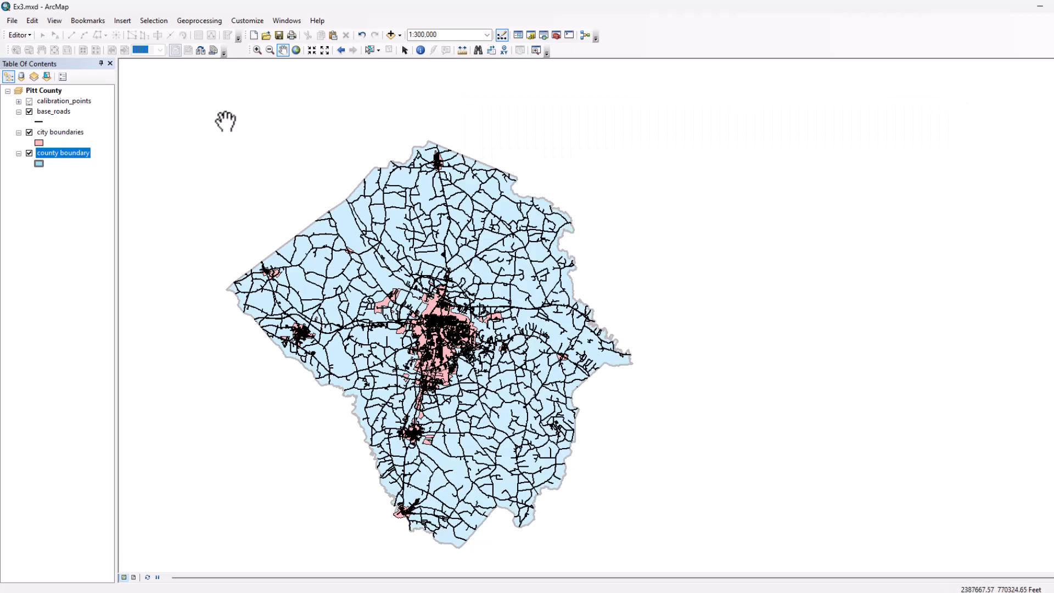
Examine the road records in the base_roads layer's attribute table from start to far down, and close the table.
click(39, 121)
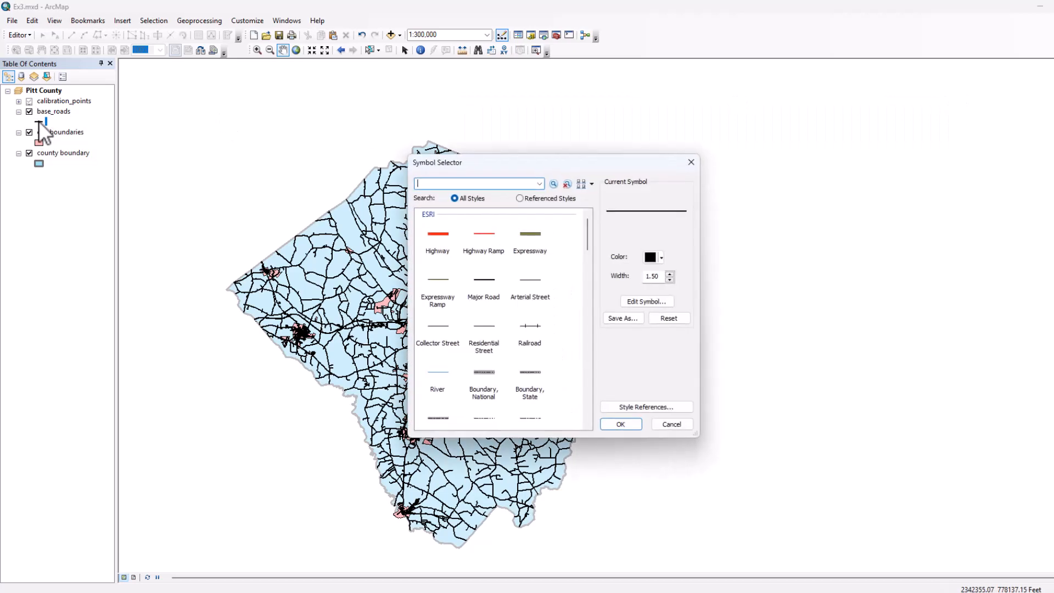
click(692, 162)
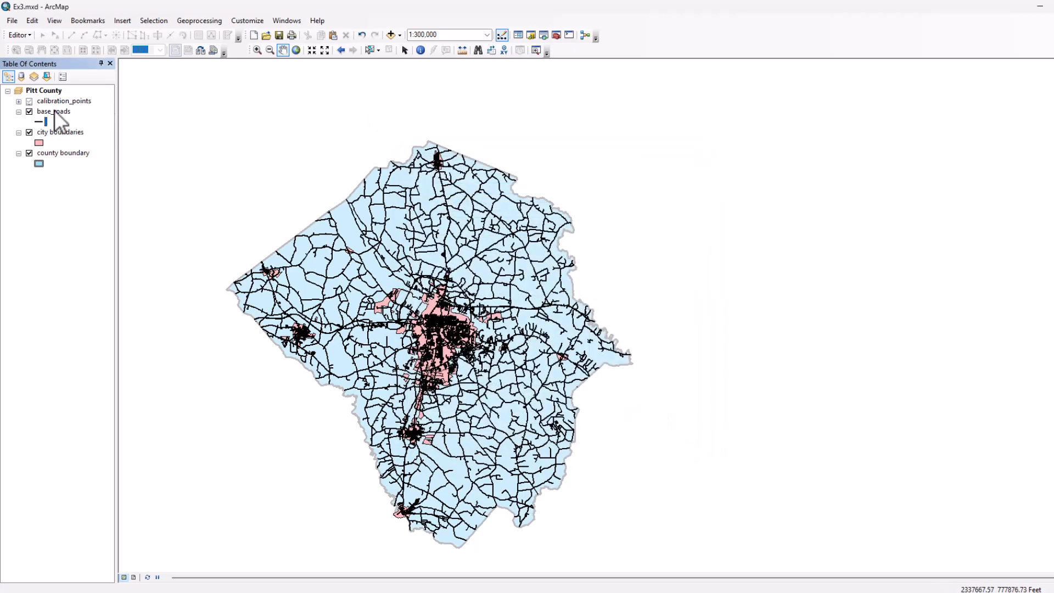
right_click(50, 110)
click(89, 143)
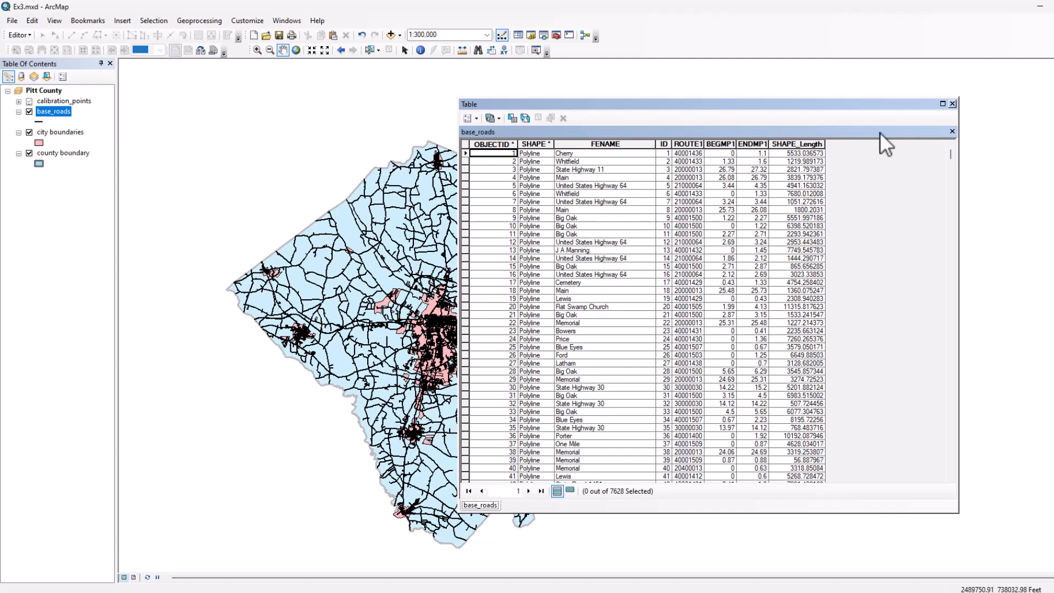
drag(953, 156, 954, 474)
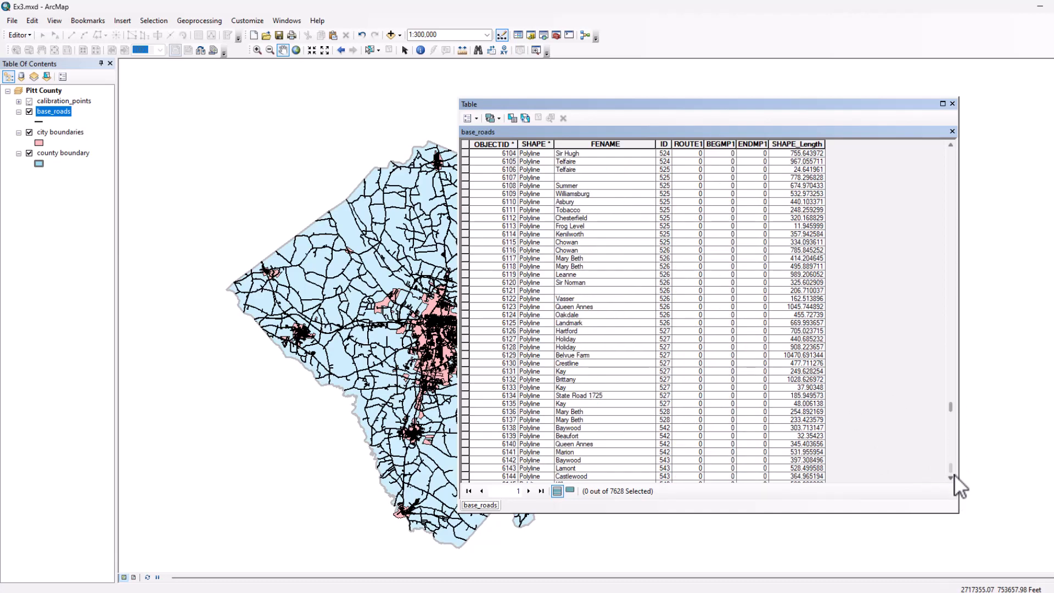
scroll(917, 420, down, 15)
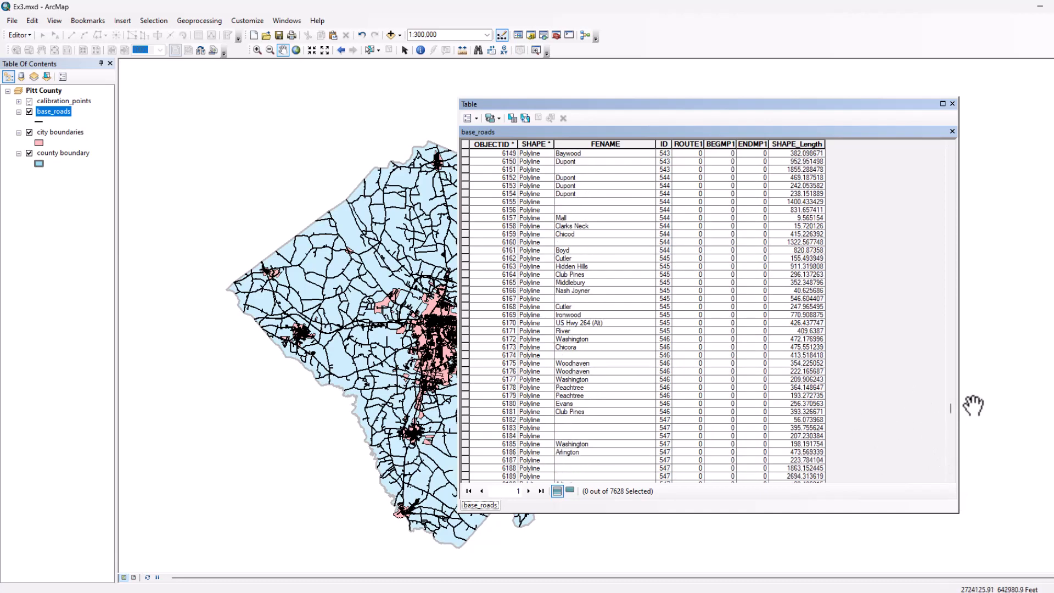
drag(950, 413, 951, 154)
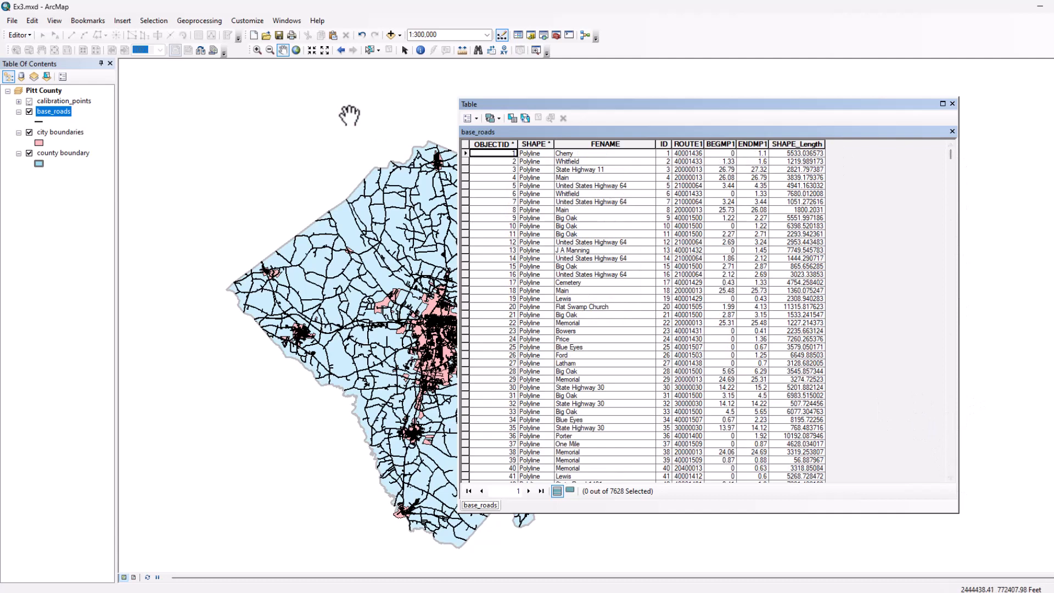
click(578, 157)
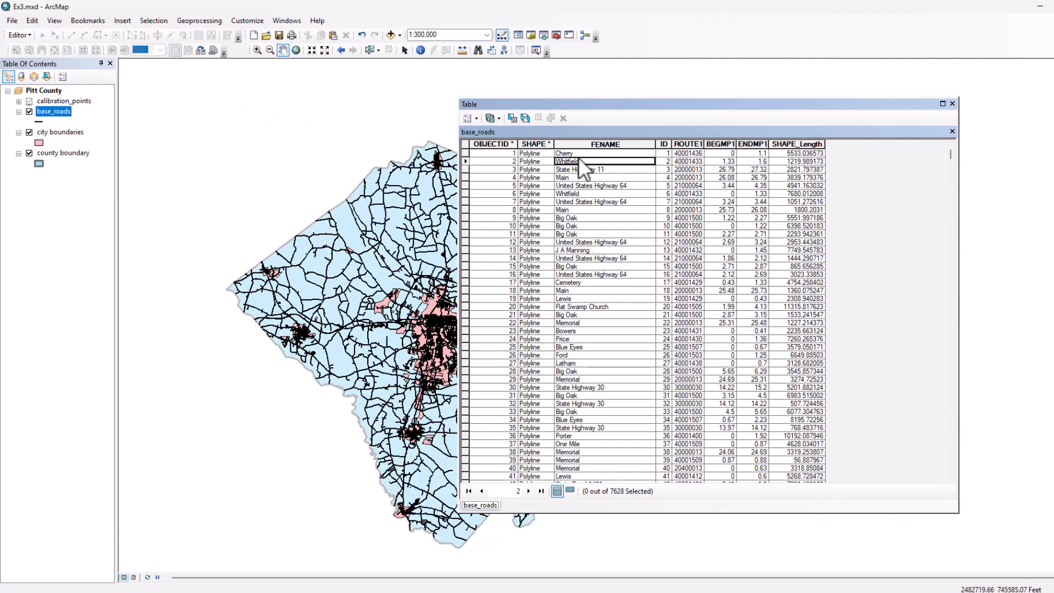
click(500, 186)
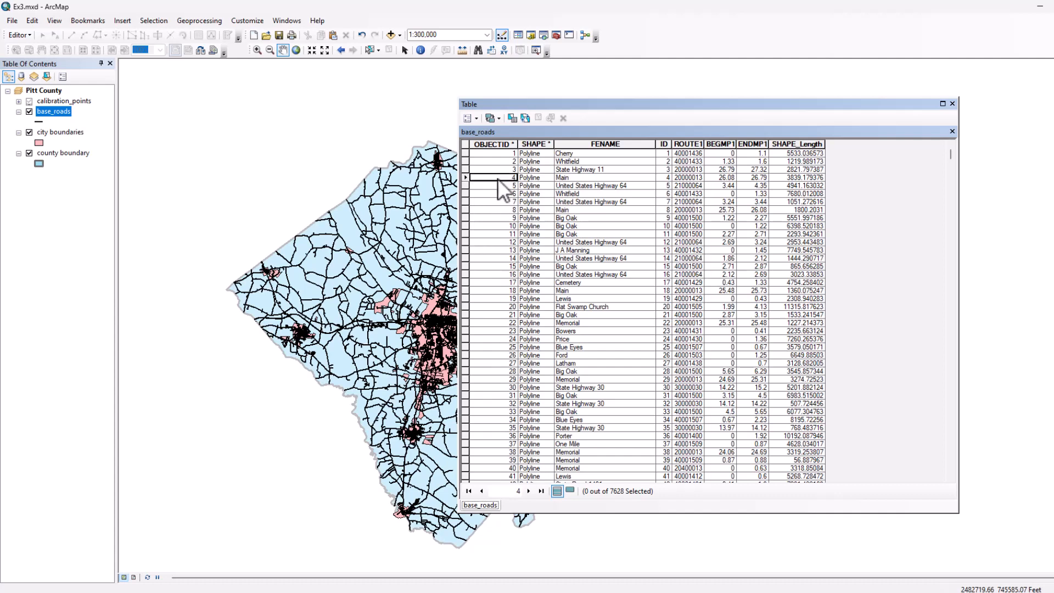
click(953, 104)
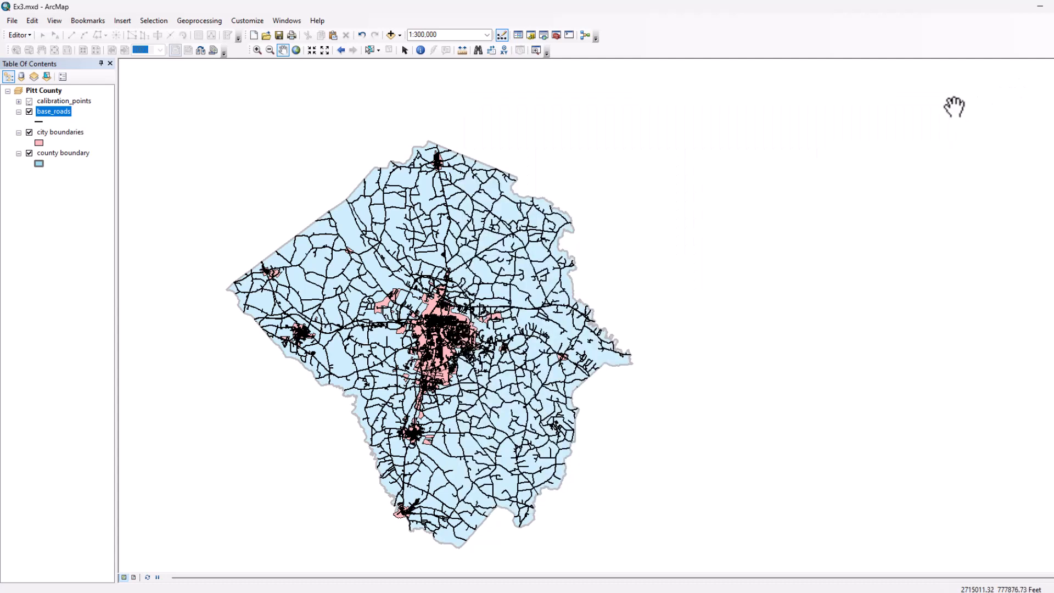
Show the Catalog window beside the map.
scroll(418, 233, up, 1)
scroll(417, 233, down, 1)
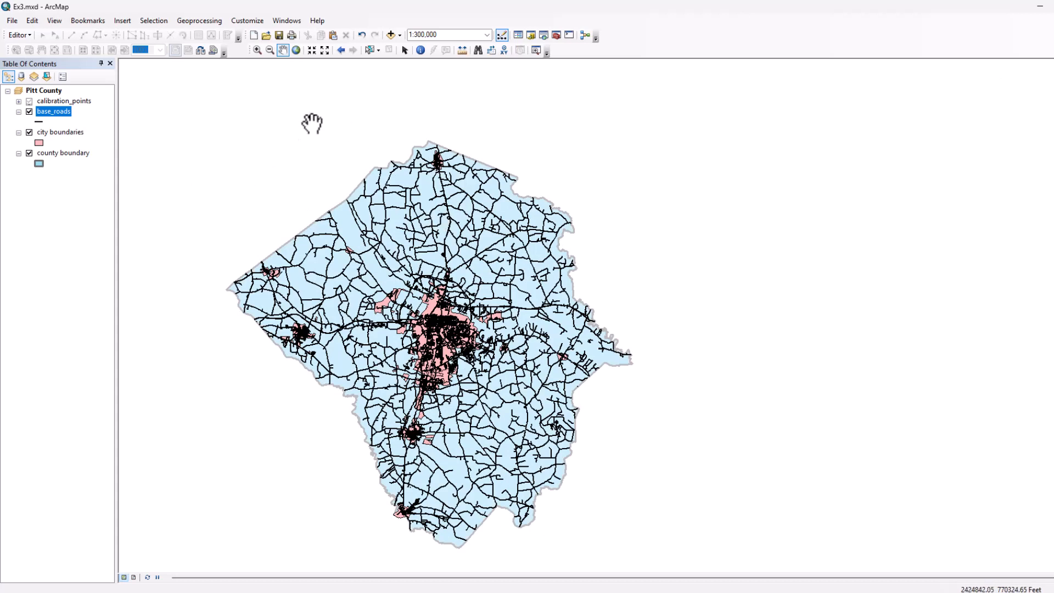
click(297, 20)
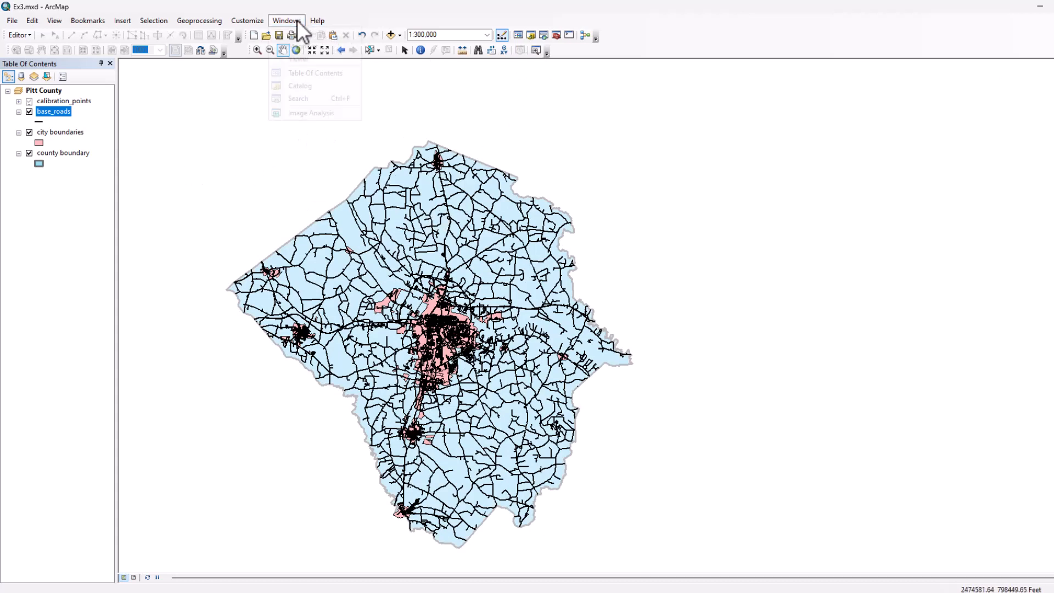
click(301, 85)
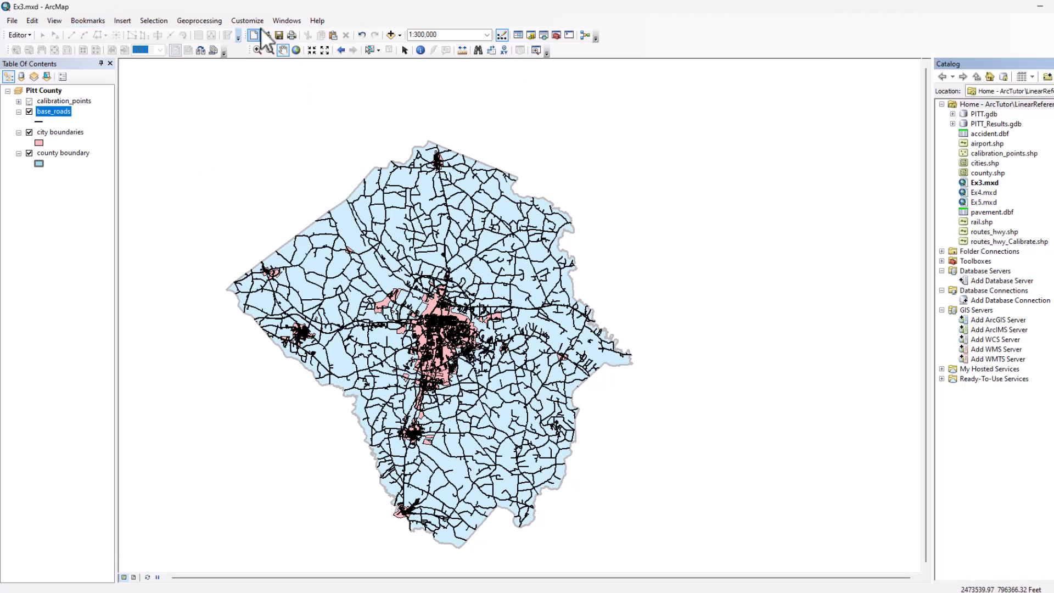
click(287, 20)
click(746, 37)
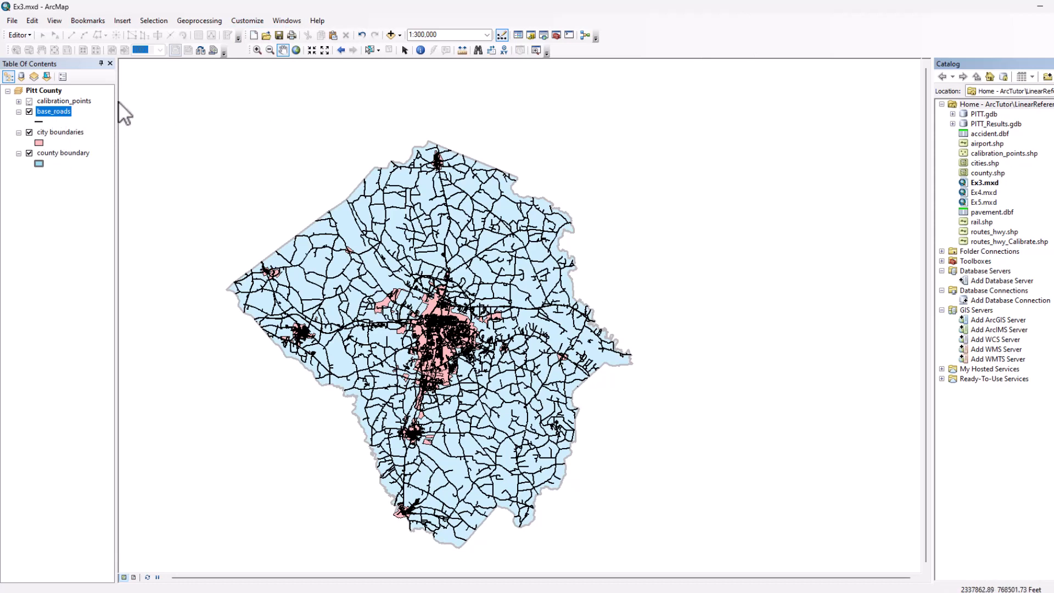
Add rail.shp from the LinearReferencing home folder to the map and place the rail layer directly above base_roads.
mouse_move(987, 223)
mouse_down()
mouse_move(624, 230)
mouse_move(995, 224)
mouse_up()
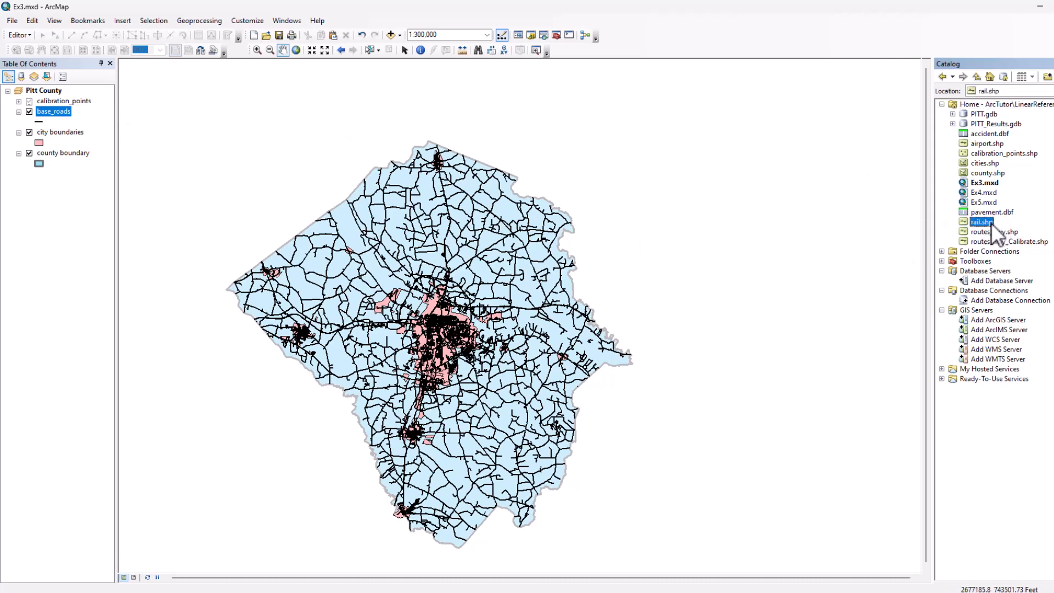
drag(990, 223, 44, 184)
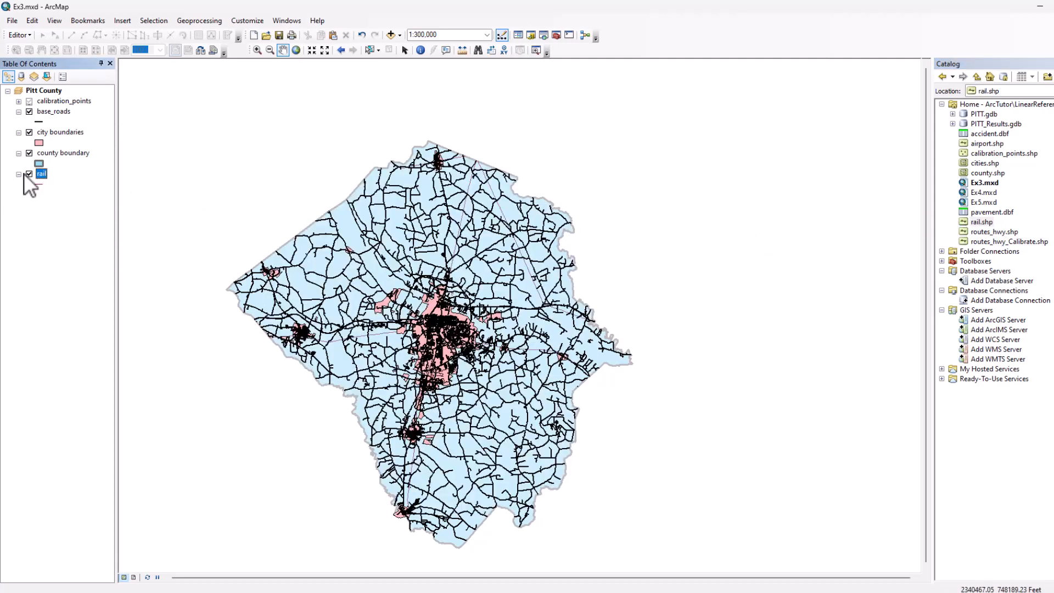
drag(41, 173, 45, 109)
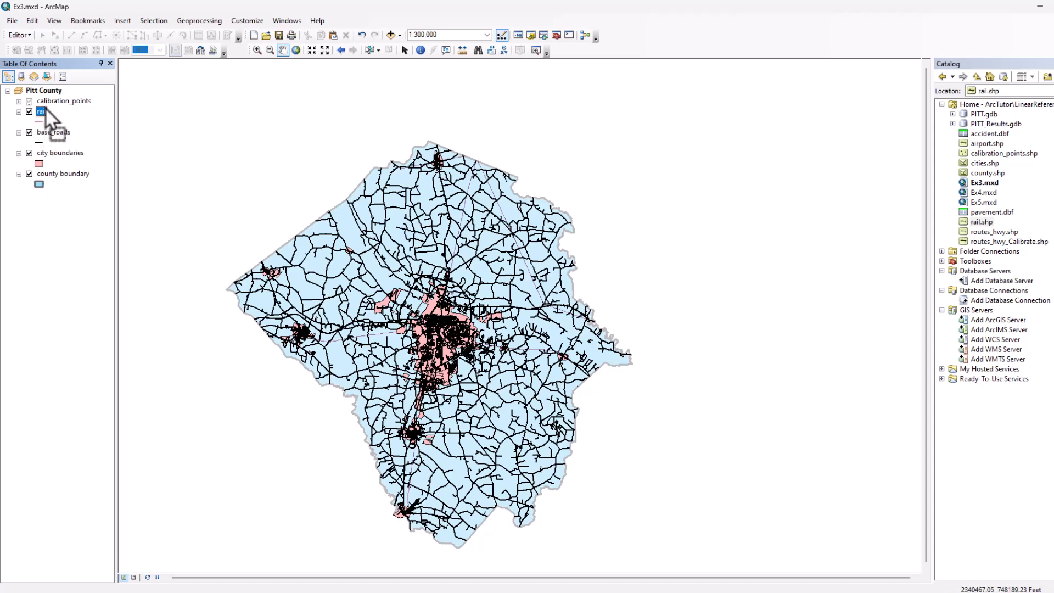
Hide the base_roads, city boundaries and county boundary layers to view the rail lines alone, and show all three again.
click(29, 132)
click(29, 153)
click(30, 174)
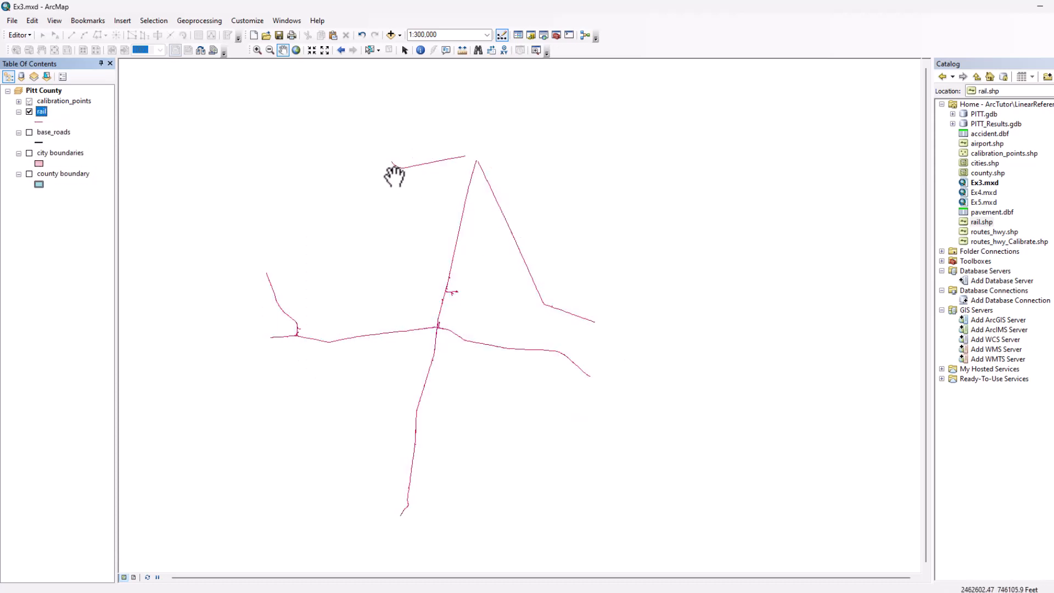
click(29, 174)
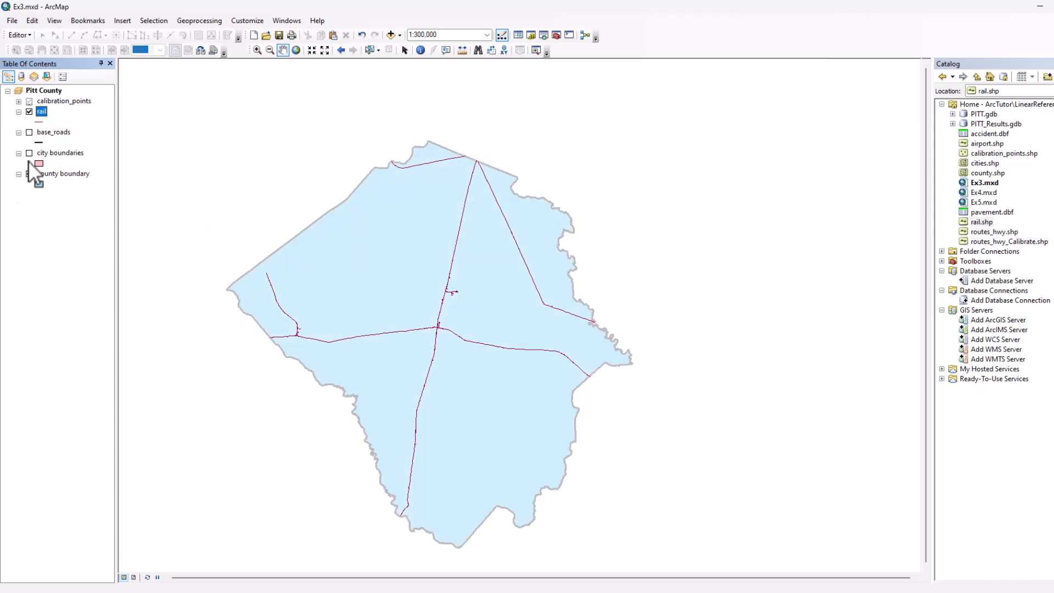
click(29, 153)
click(29, 132)
Change the rail layer's line symbol to the Railroad, Trunkline style.
click(39, 121)
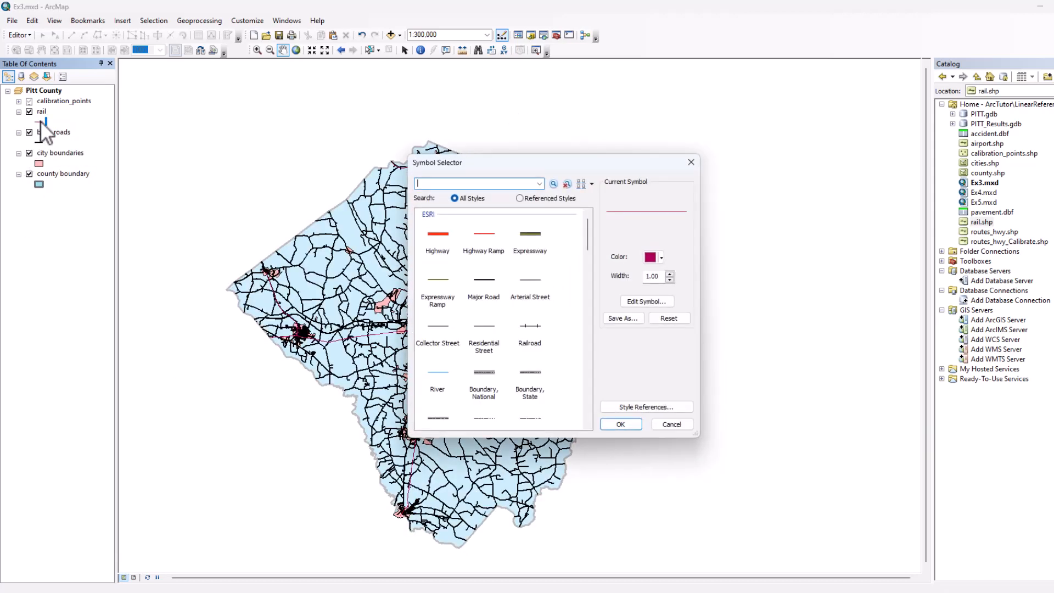
scroll(486, 240, down, 4)
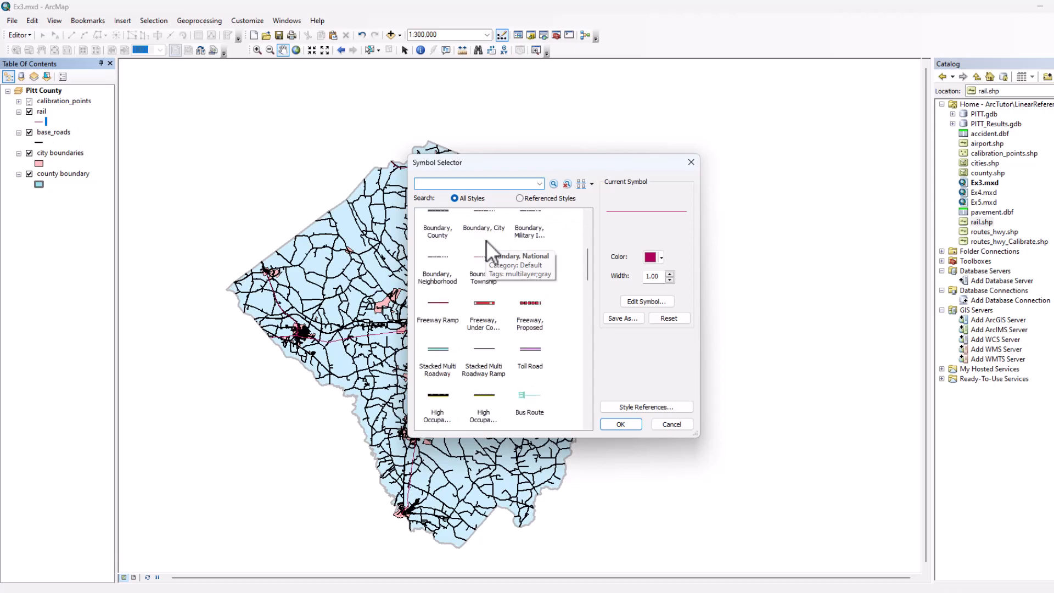
scroll(463, 384, down, 5)
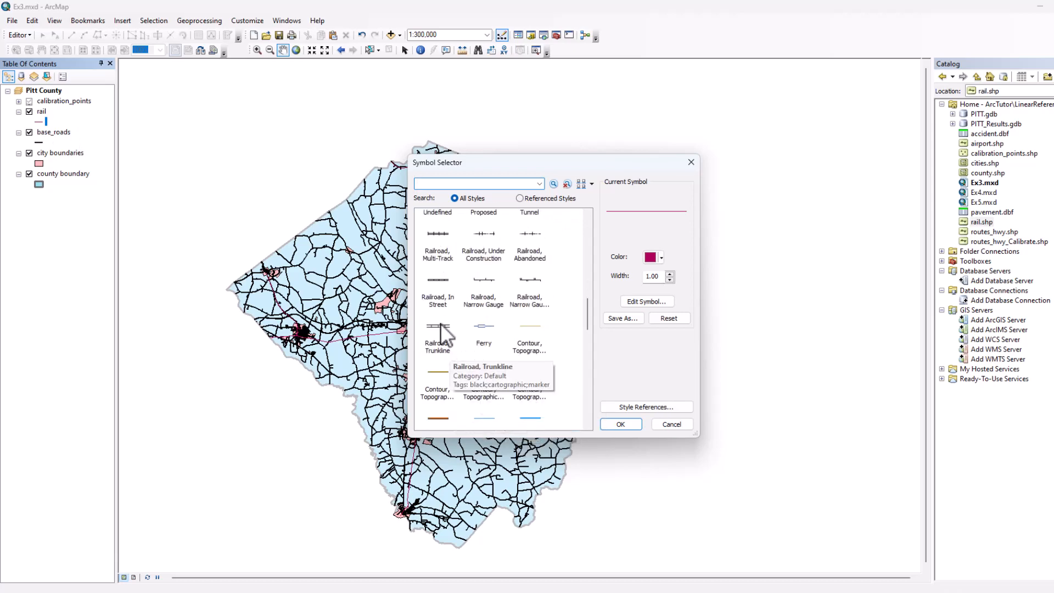
click(437, 329)
click(620, 424)
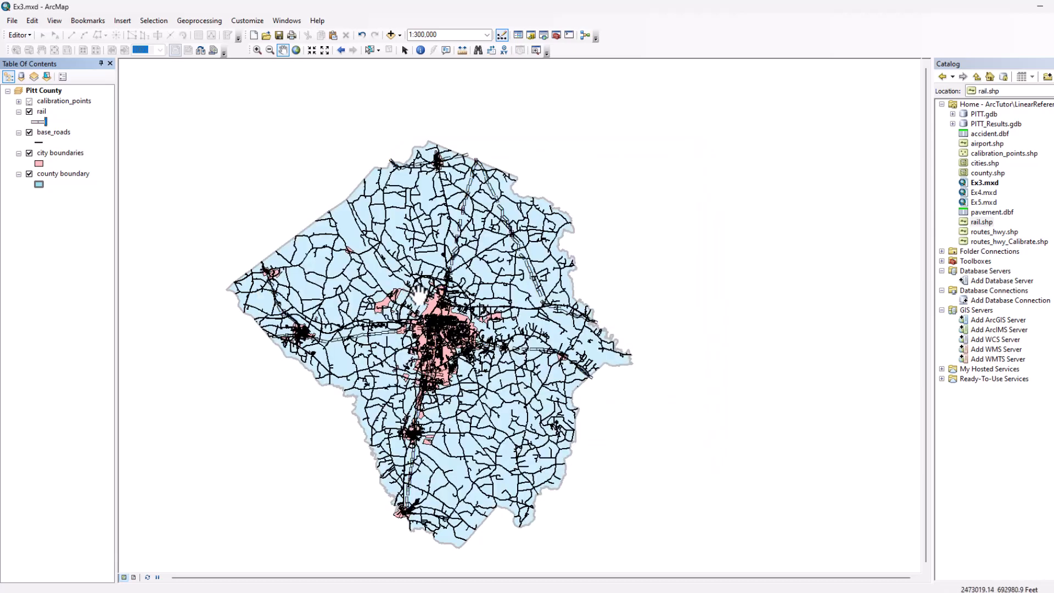
click(30, 152)
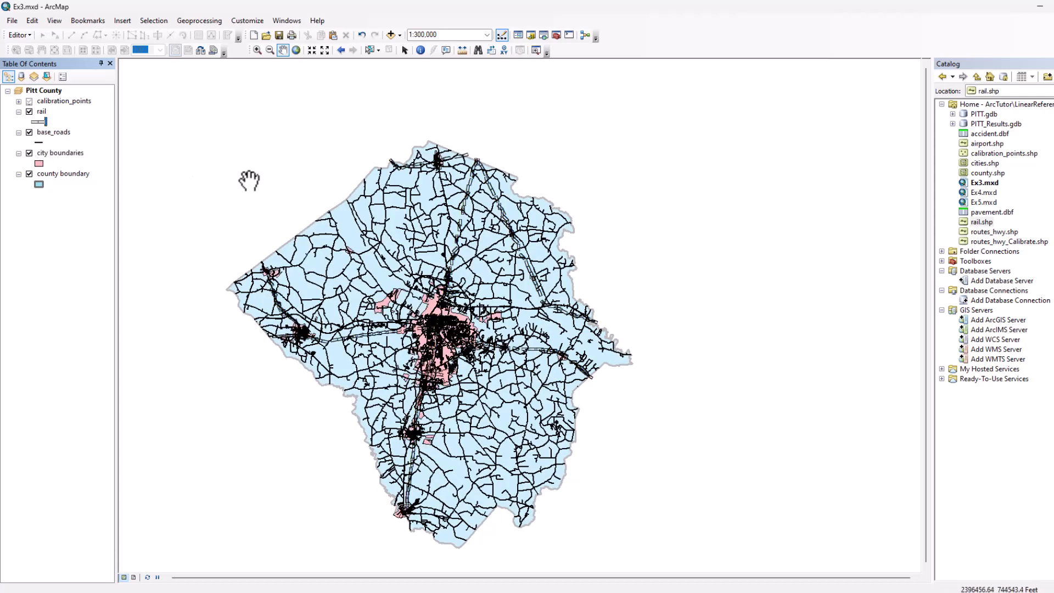